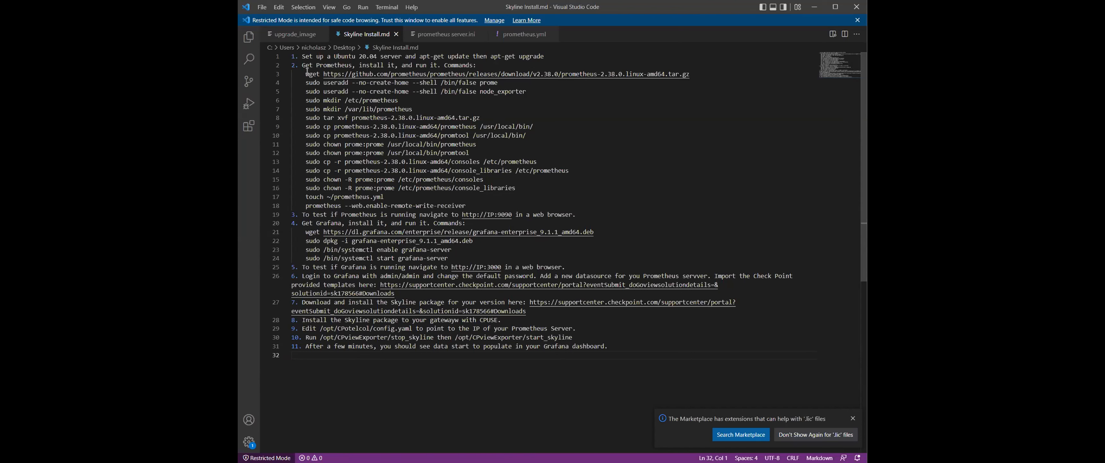
Copy the Prometheus install commands (lines 3–18) from the setup notes and switch to the PuTTY terminal.
{"action": "left_click_drag", "start_coordinate": [306, 74], "coordinate": [479, 205]}
{"action": "key", "text": "ctrl+c"}
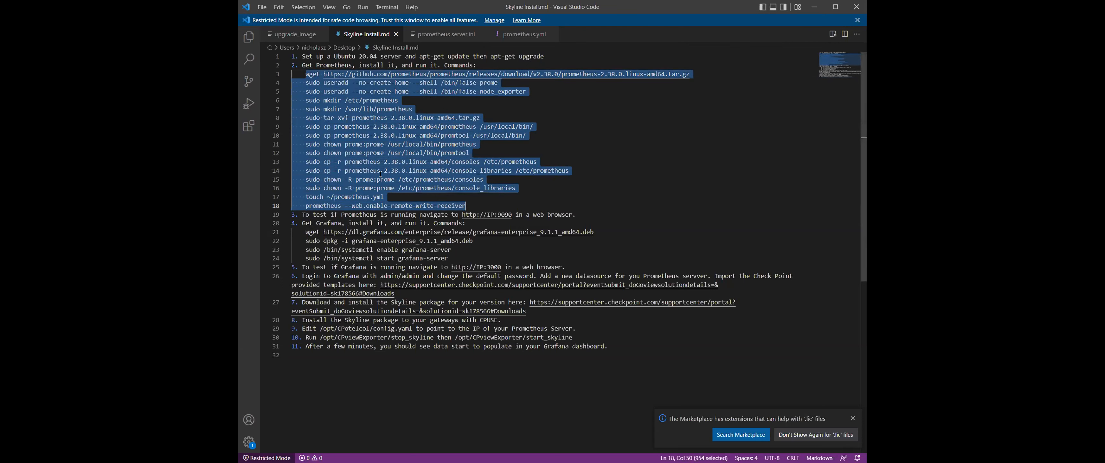
{"action": "key", "text": "alt+Tab"}
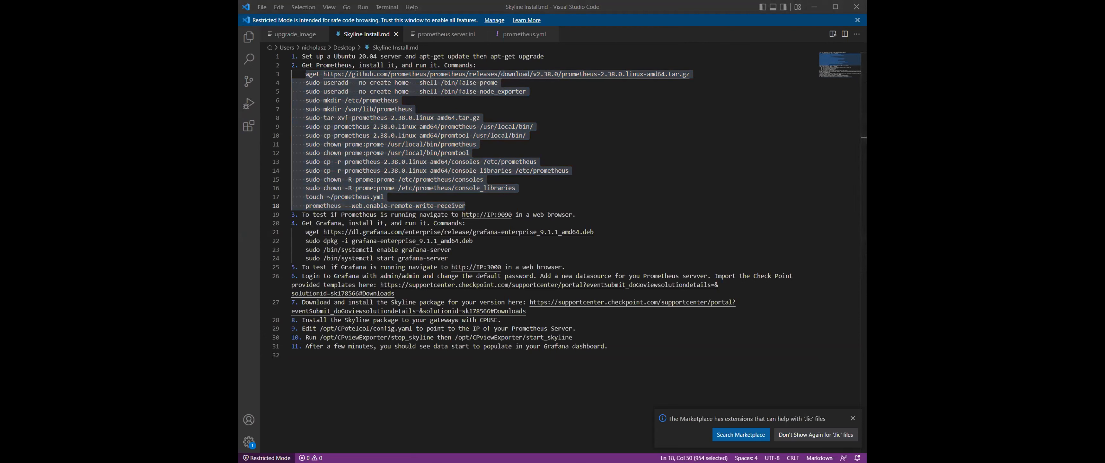
{"action": "left_click", "coordinate": [348, 118]}
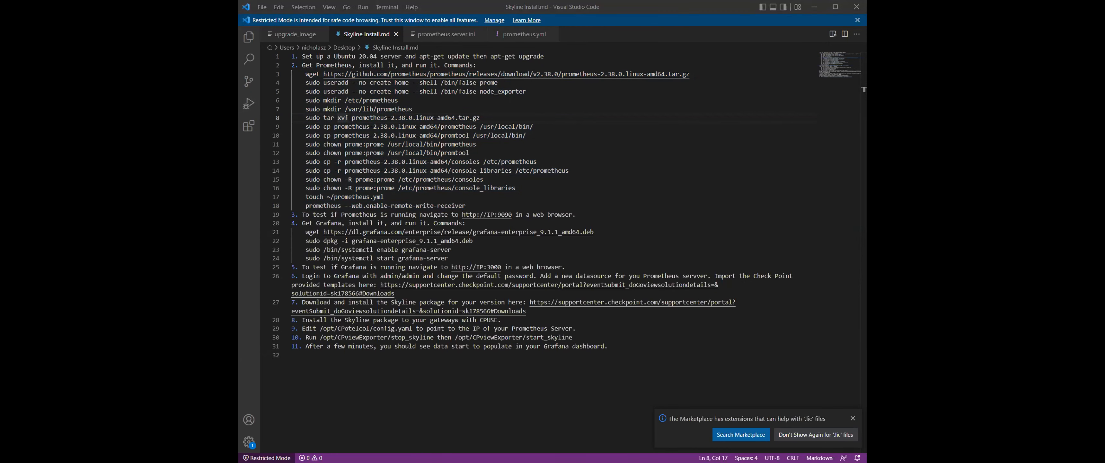
{"action": "key", "text": "alt+Tab"}
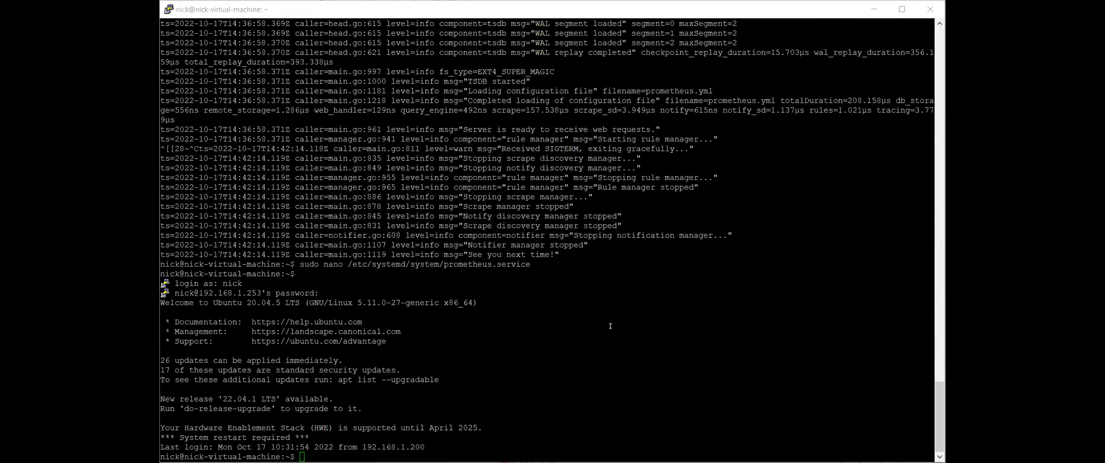
Paste the first install block to create the prome user, and enter the sudo password.
{"action": "right_click", "coordinate": [609, 305]}
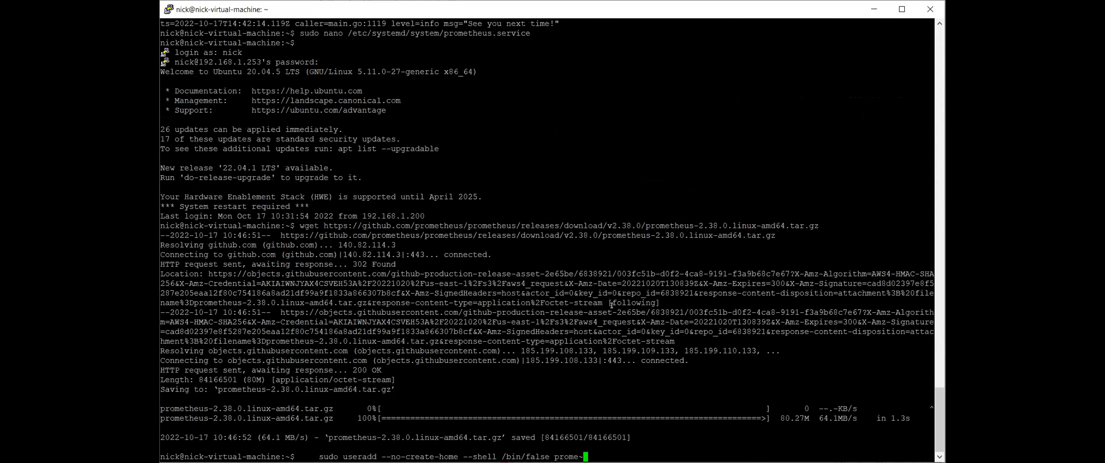
{"action": "key", "text": "BackSpace"}
{"action": "key", "text": "Return"}
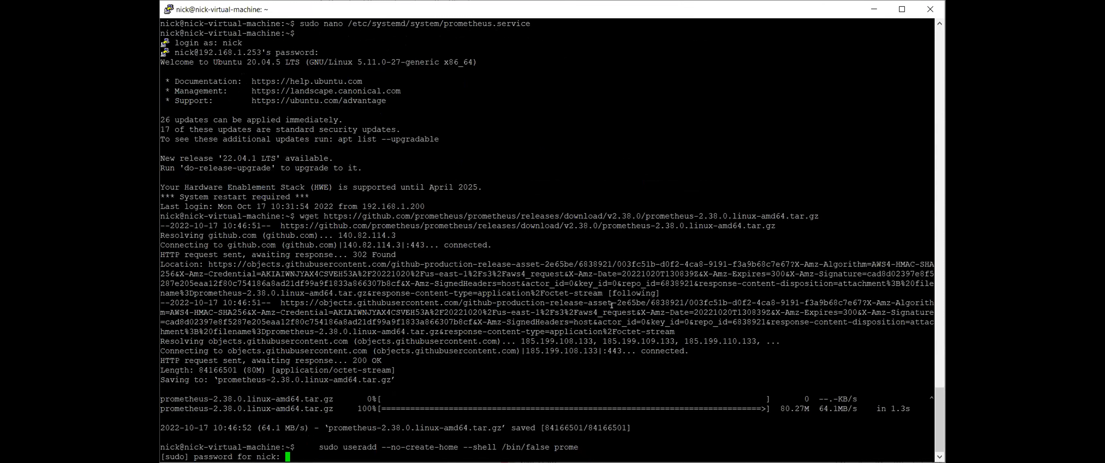
{"action": "key", "text": "Return"}
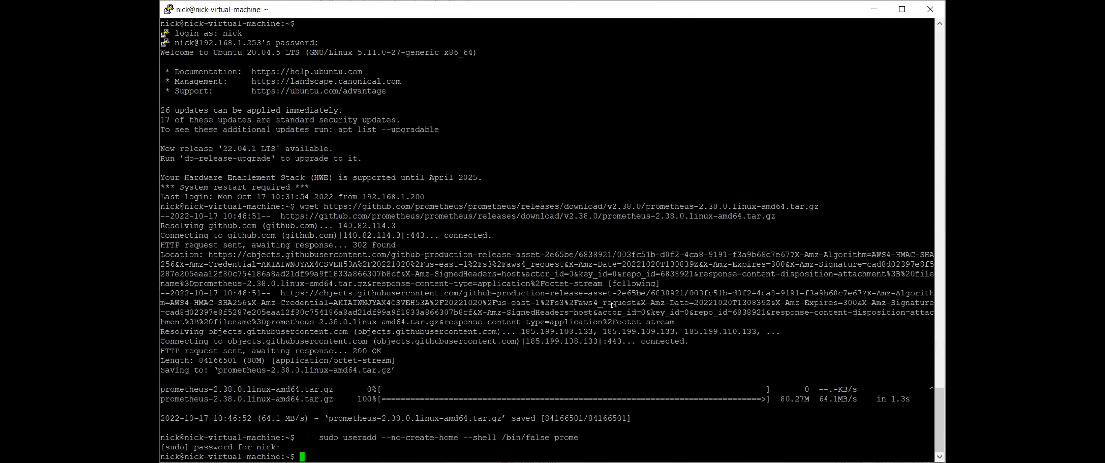
Paste the next blocks of Prometheus 2.38.0 download and install commands, entering the sudo password.
{"action": "key", "text": "alt+Tab"}
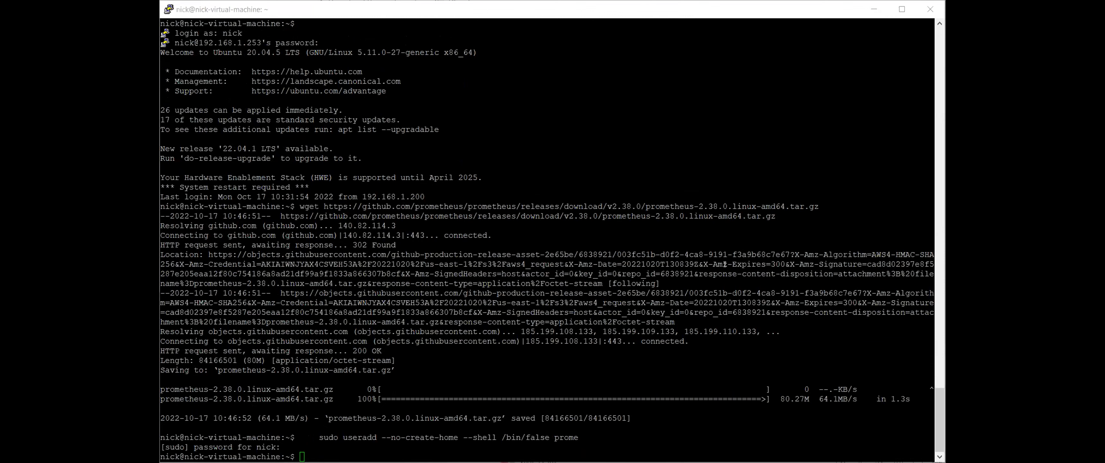
{"action": "right_click", "coordinate": [624, 353]}
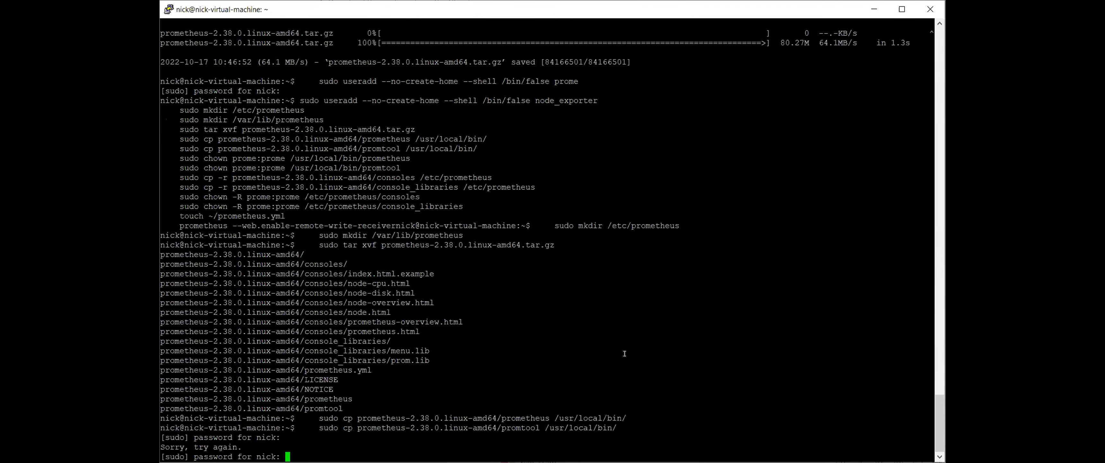
{"action": "key", "text": "Return"}
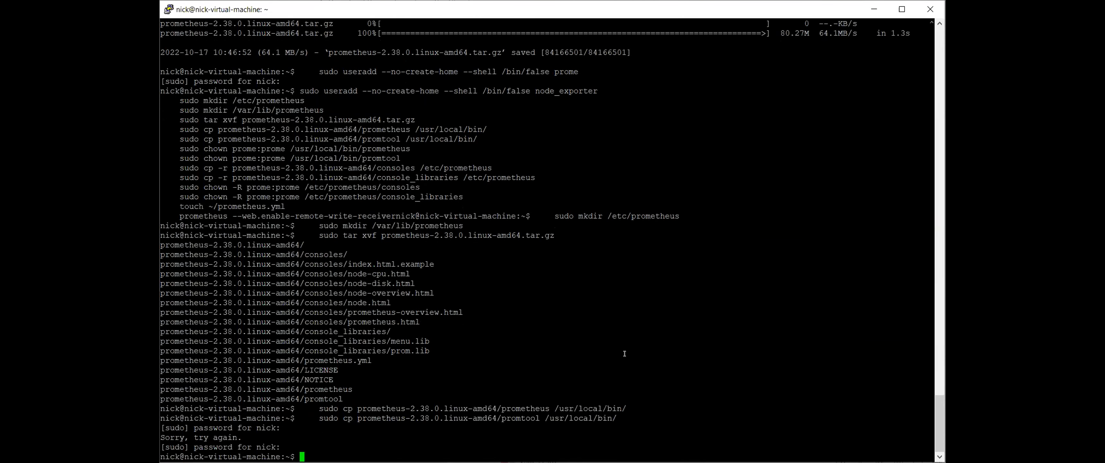
{"action": "key", "text": "alt+Tab"}
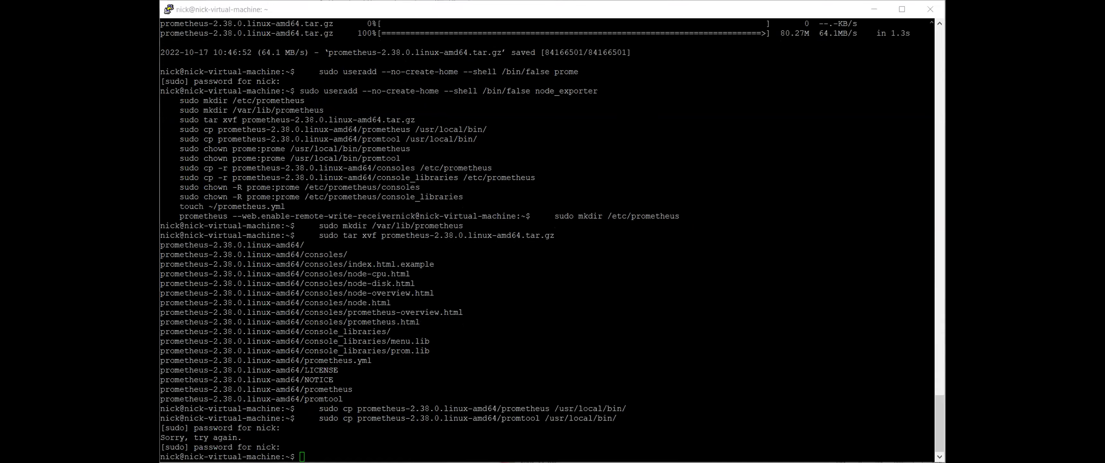
{"action": "right_click", "coordinate": [717, 284]}
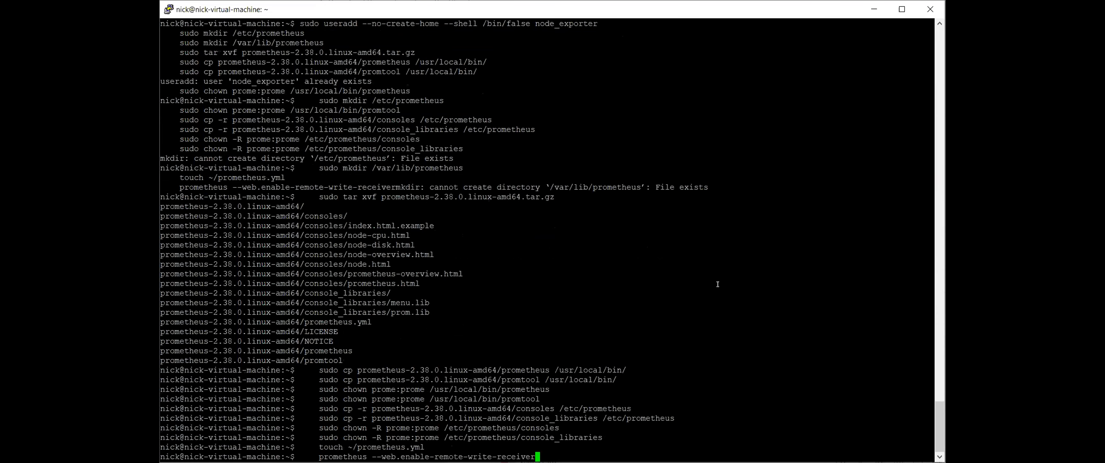
Start Prometheus with --web.enable-remote-write-receiver and clear the marked command text.
{"action": "key", "text": "Return"}
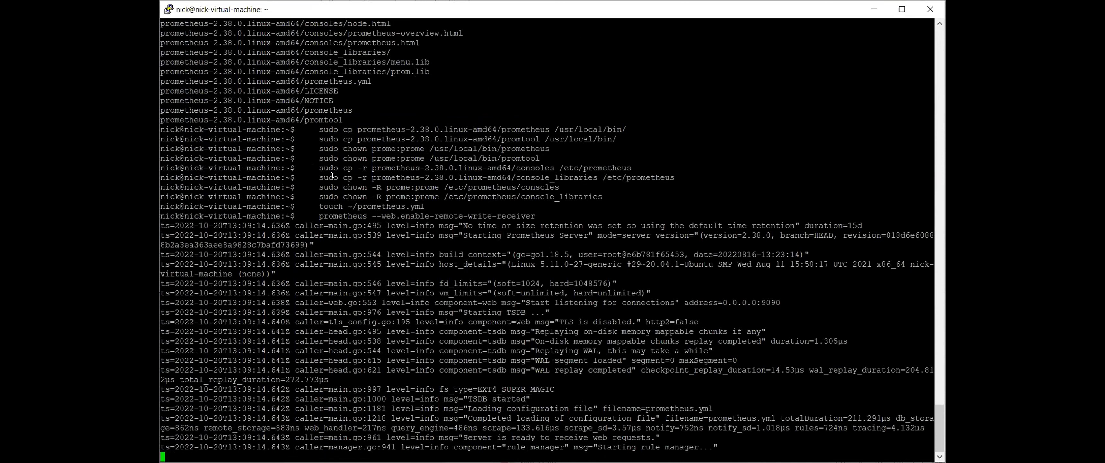
{"action": "left_click_drag", "start_coordinate": [316, 129], "coordinate": [540, 215]}
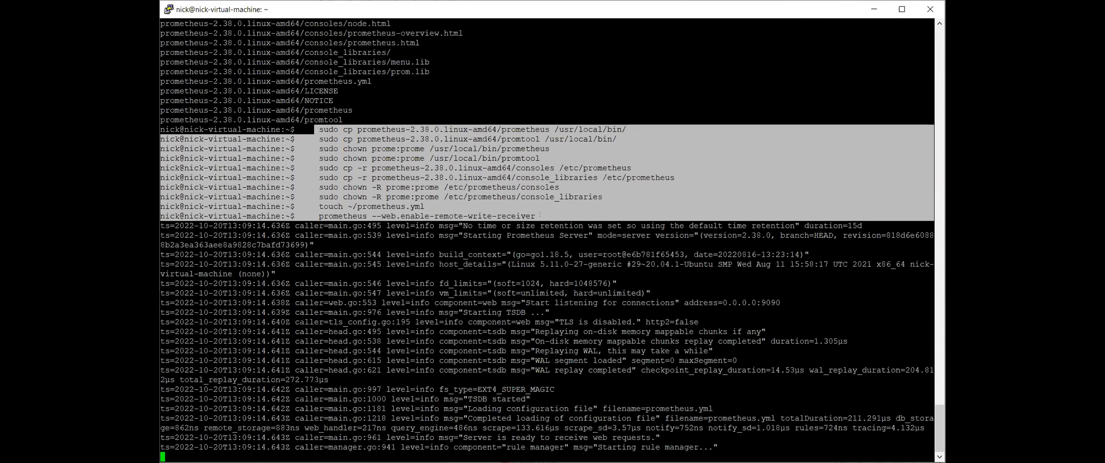
{"action": "left_click", "coordinate": [604, 297]}
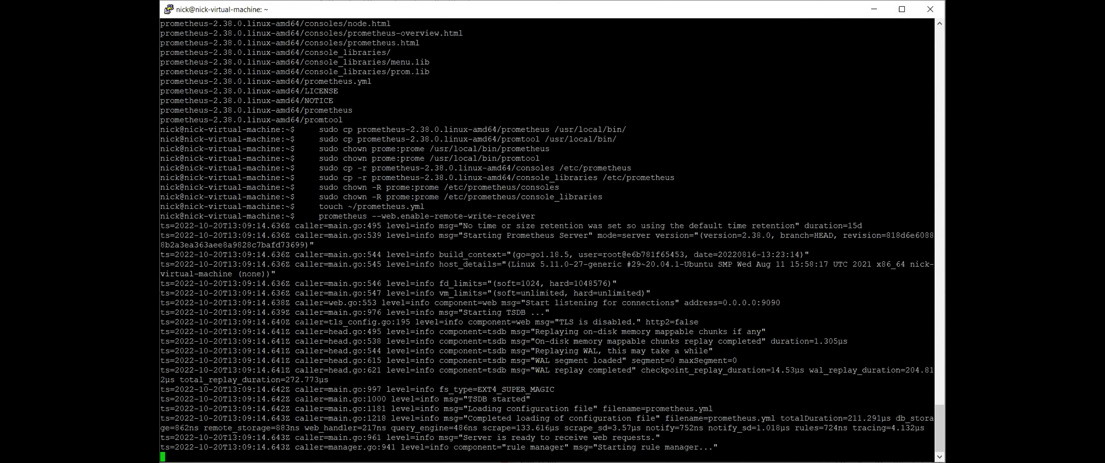
{"action": "key", "text": "alt+Tab"}
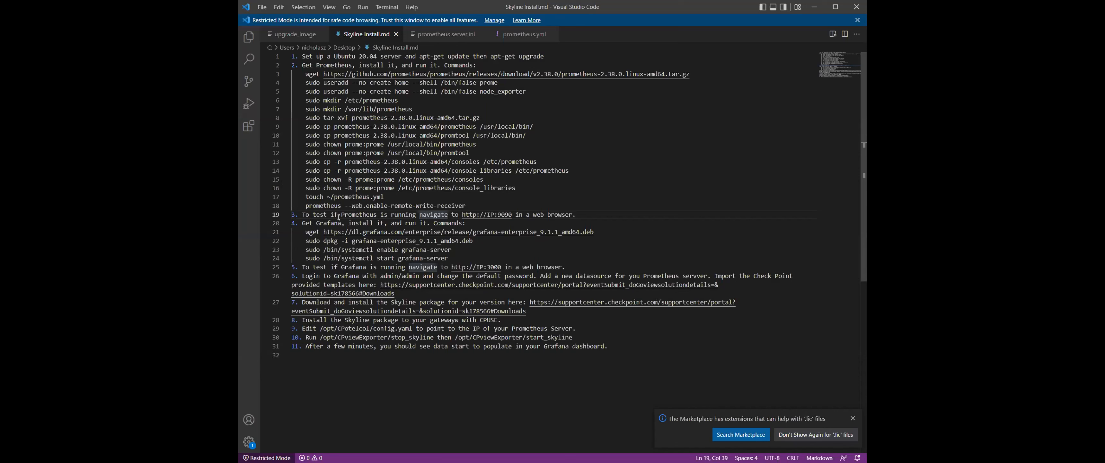
Load 192.168.1.253:9090 in Chrome to confirm Prometheus runs, then select the Grafana install commands.
{"action": "left_click_drag", "start_coordinate": [462, 215], "coordinate": [512, 211]}
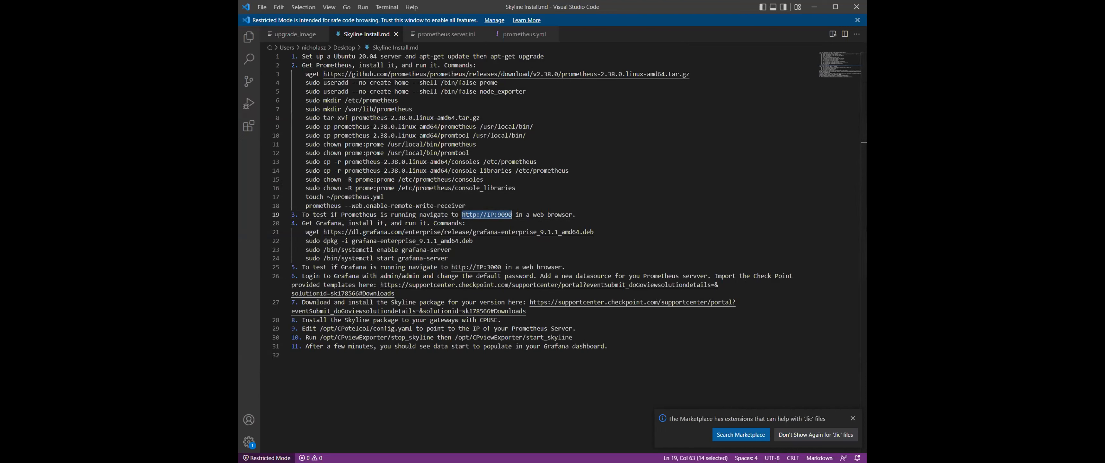
{"action": "key", "text": "alt+Tab"}
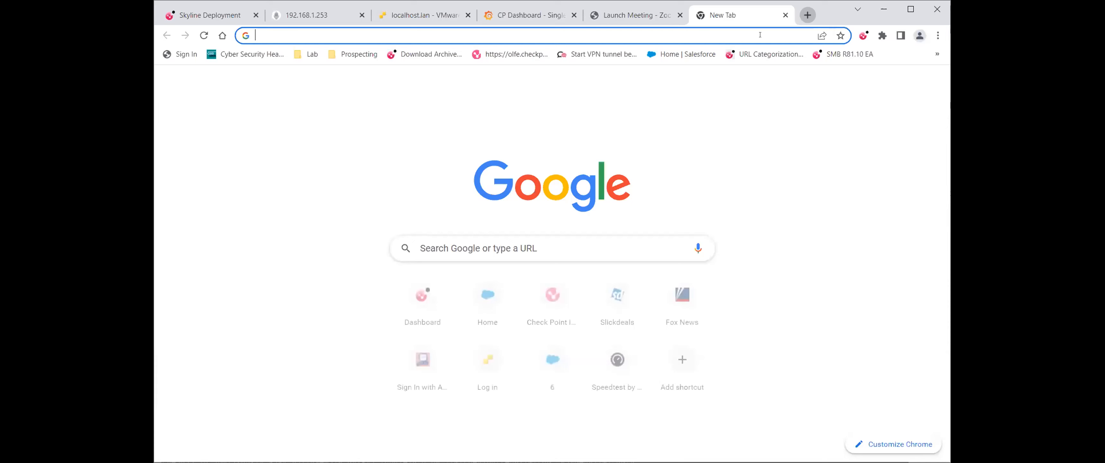
{"action": "left_click", "coordinate": [759, 34]}
{"action": "type", "text": "192.168.1.253"}
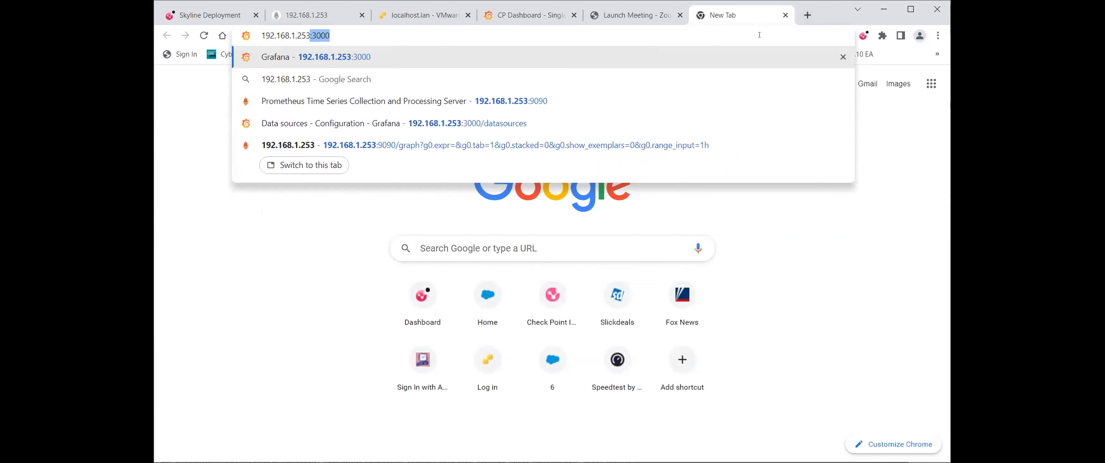
{"action": "type", "text": ":9090"}
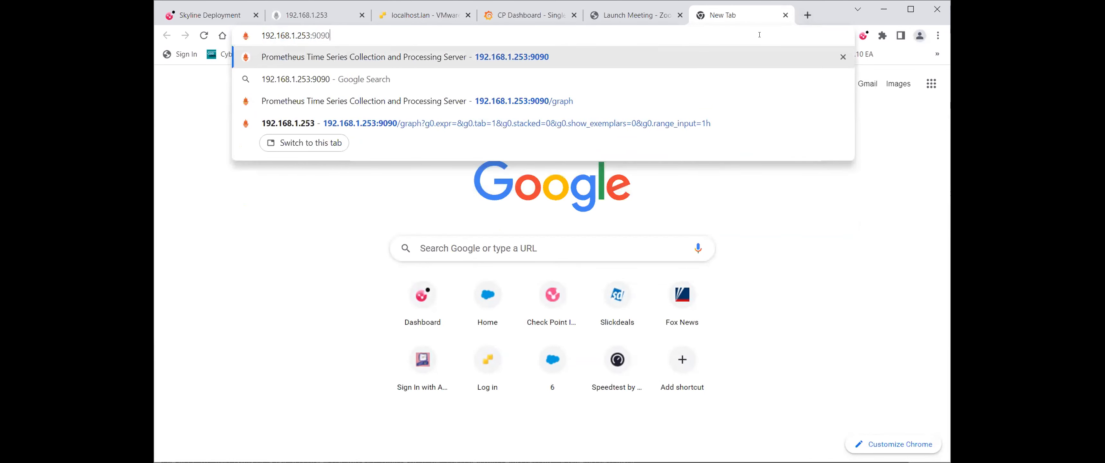
{"action": "key", "text": "Return"}
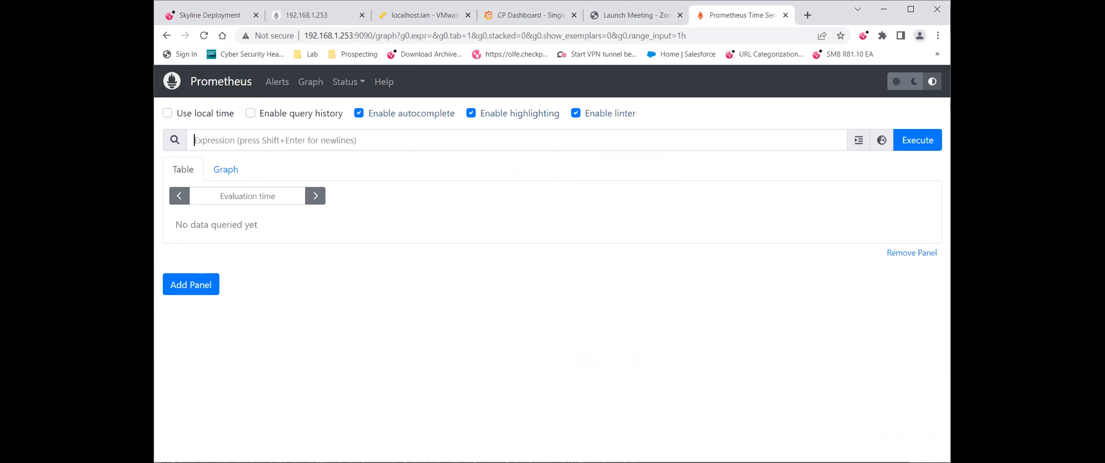
{"action": "key", "text": "alt+Tab"}
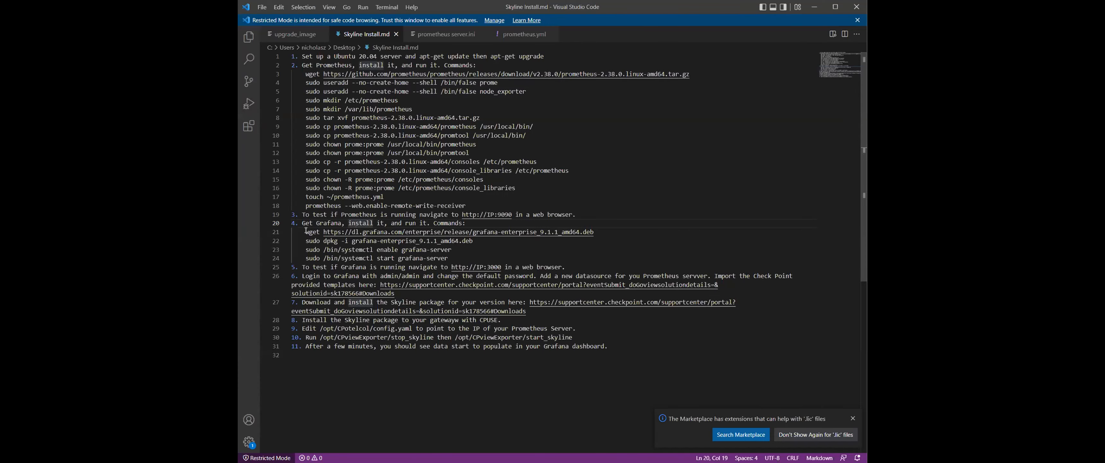
{"action": "left_click_drag", "start_coordinate": [305, 231], "coordinate": [467, 260]}
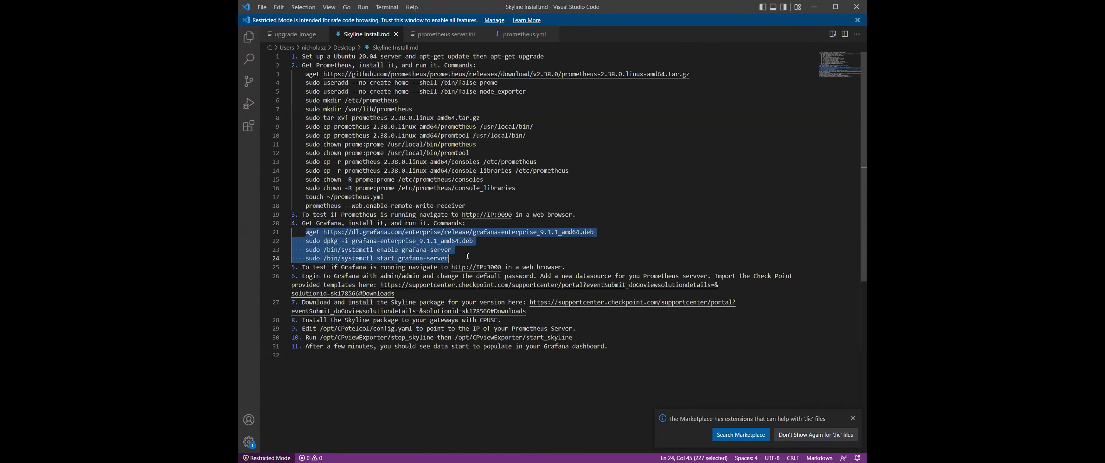
Copy the selected Grafana install commands from the notes.
{"action": "right_click", "coordinate": [421, 248]}
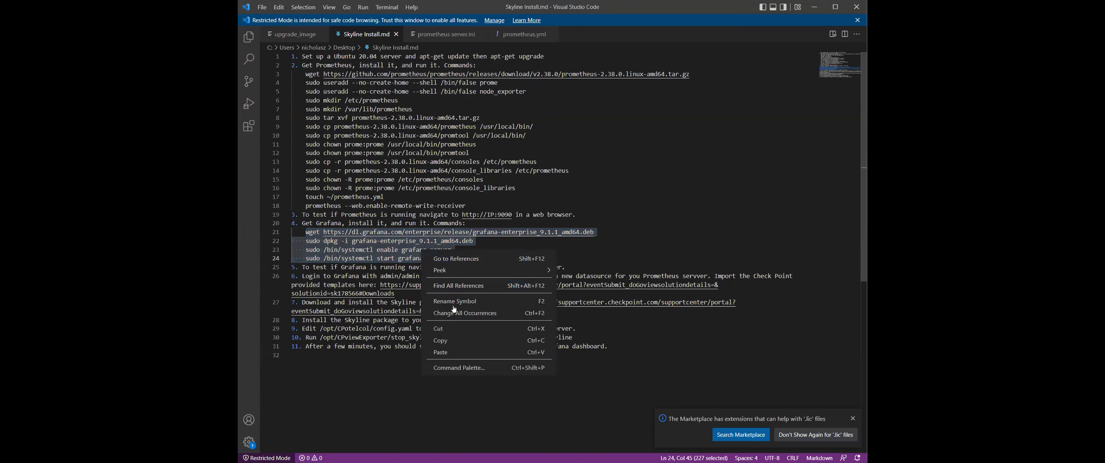
{"action": "left_click", "coordinate": [452, 339]}
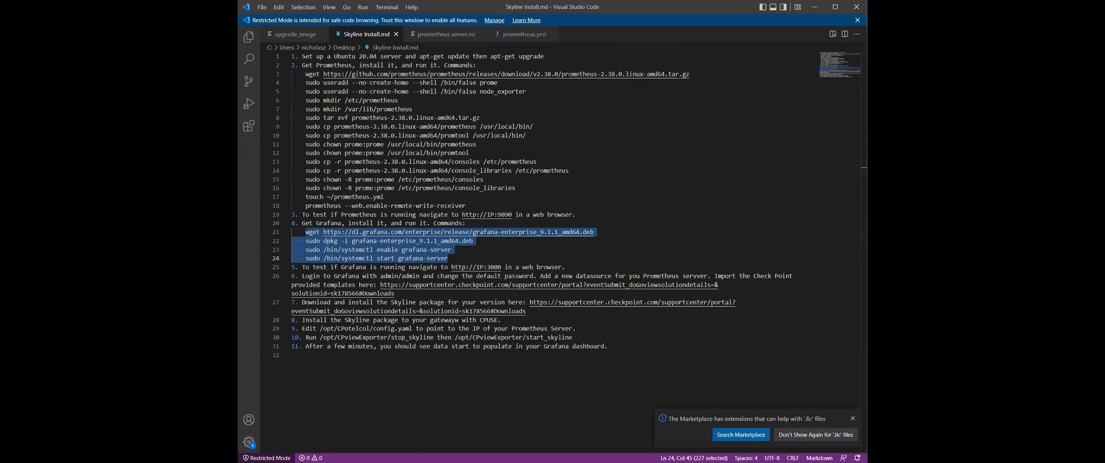
{"action": "key", "text": "alt+Tab"}
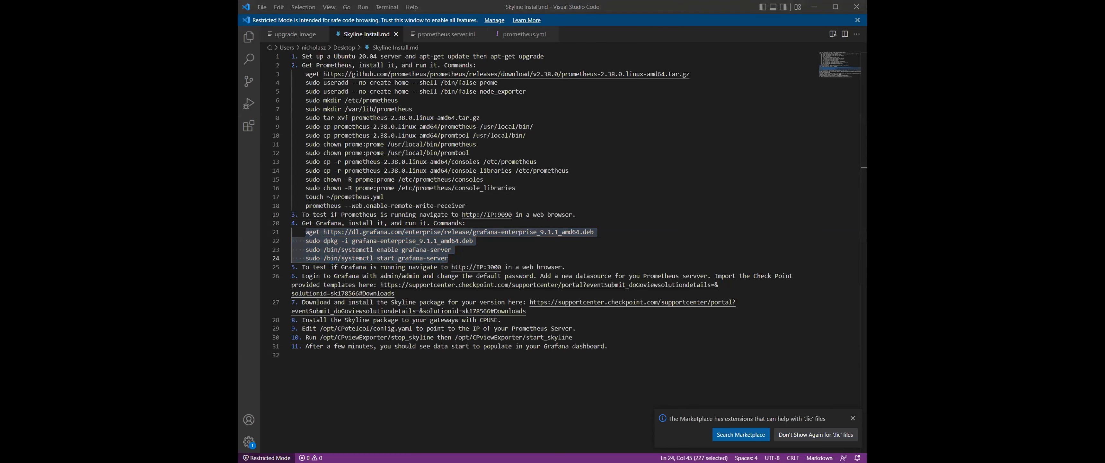
{"action": "key", "text": "alt+Tab"}
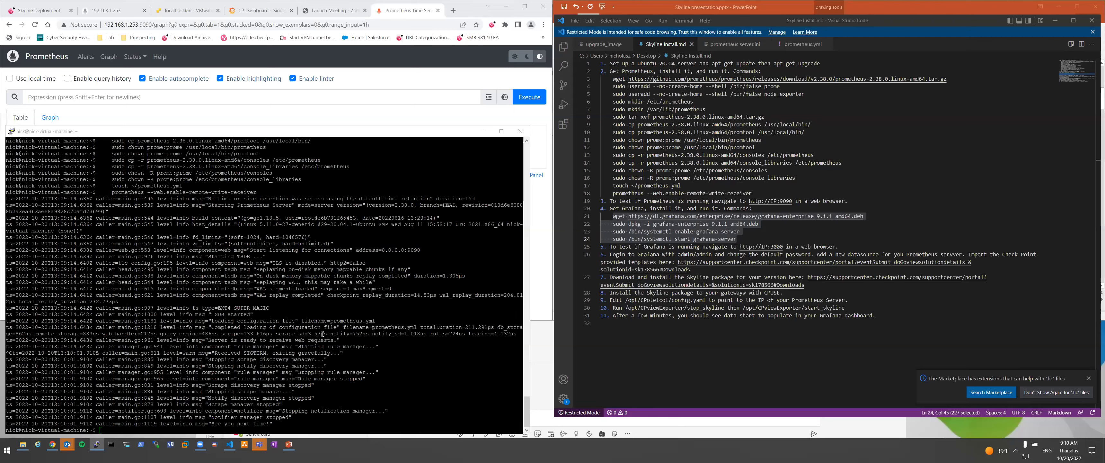
Run the Grafana install in PuTTY, enabling and starting grafana-server, and delete a stray tilde.
{"action": "right_click", "coordinate": [323, 333]}
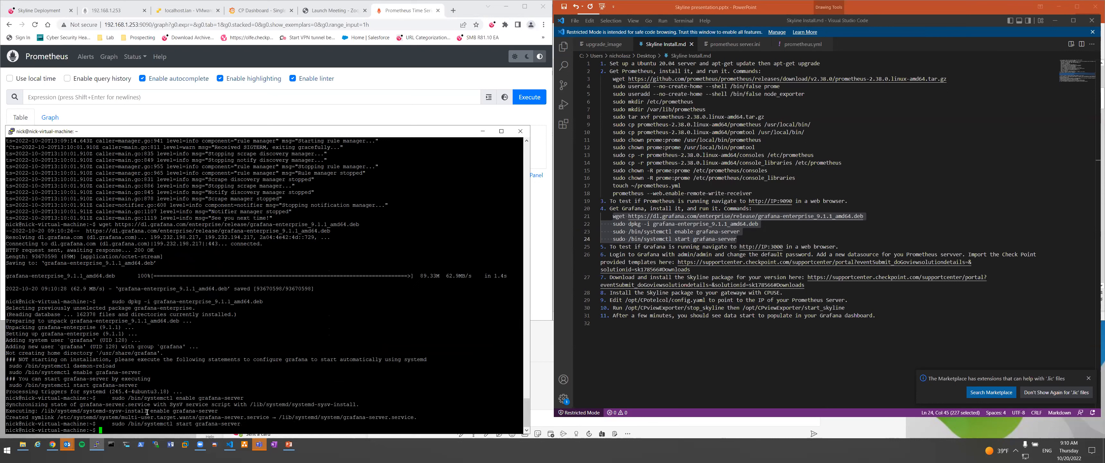
{"action": "type", "text": "~"}
{"action": "left_click_drag", "start_coordinate": [147, 398], "coordinate": [243, 397]}
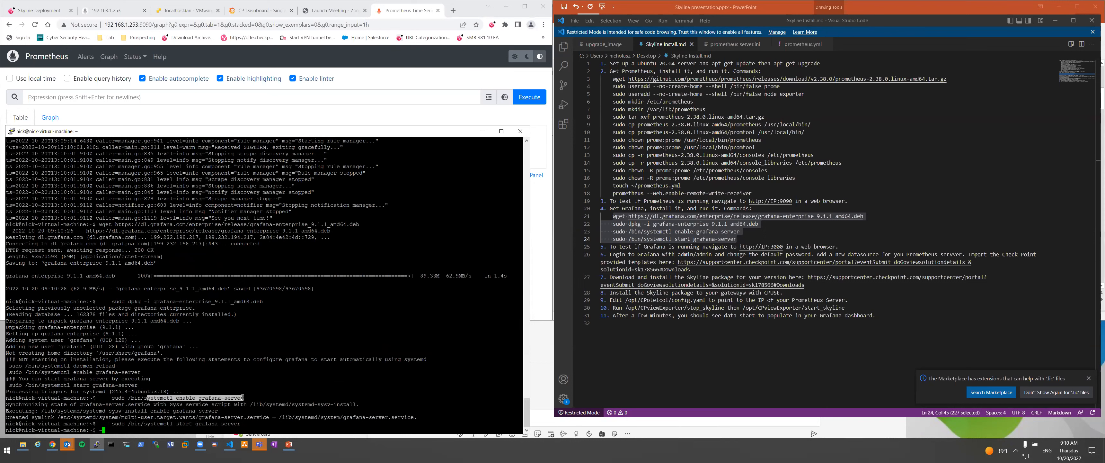
{"action": "left_click", "coordinate": [264, 395]}
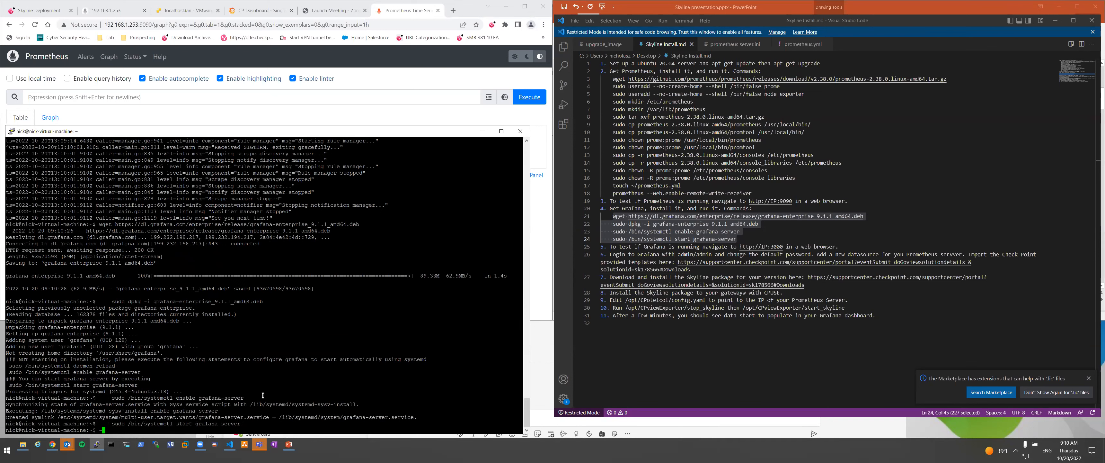
{"action": "key", "text": "BackSpace"}
{"action": "left_click", "coordinate": [142, 24]}
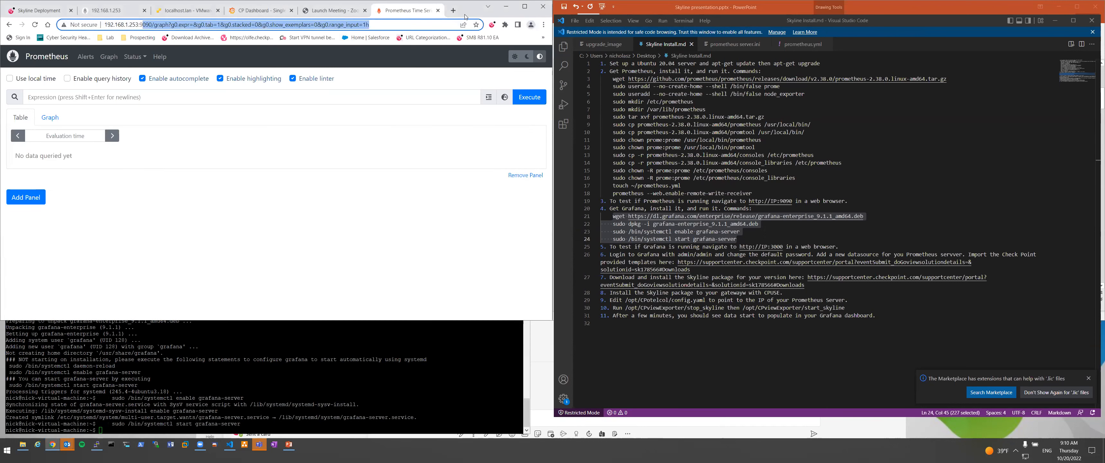
Open Grafana at 192.168.1.253:3000 and log in with the default admin credentials.
{"action": "type", "text": "192.168.1.253:9"}
{"action": "key", "text": "BackSpace"}
{"action": "type", "text": "300"}
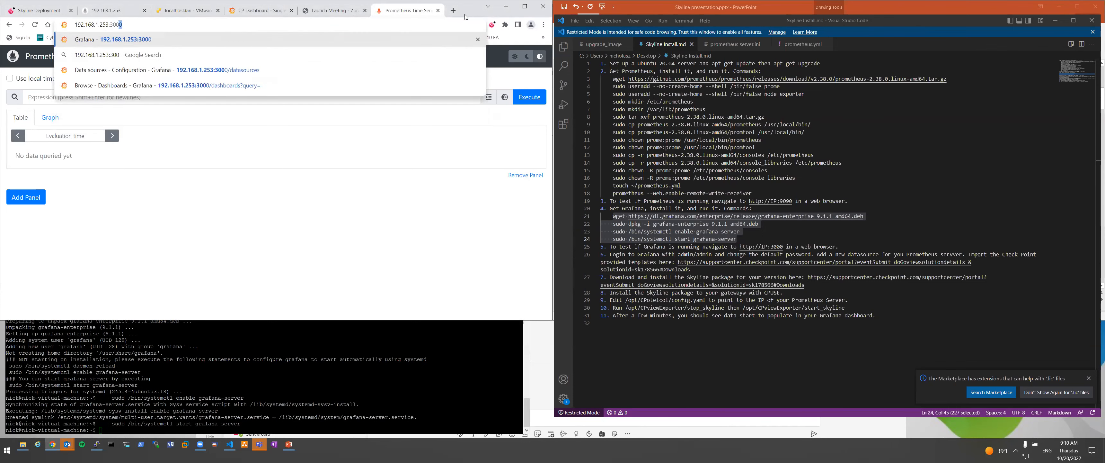
{"action": "key", "text": "Return"}
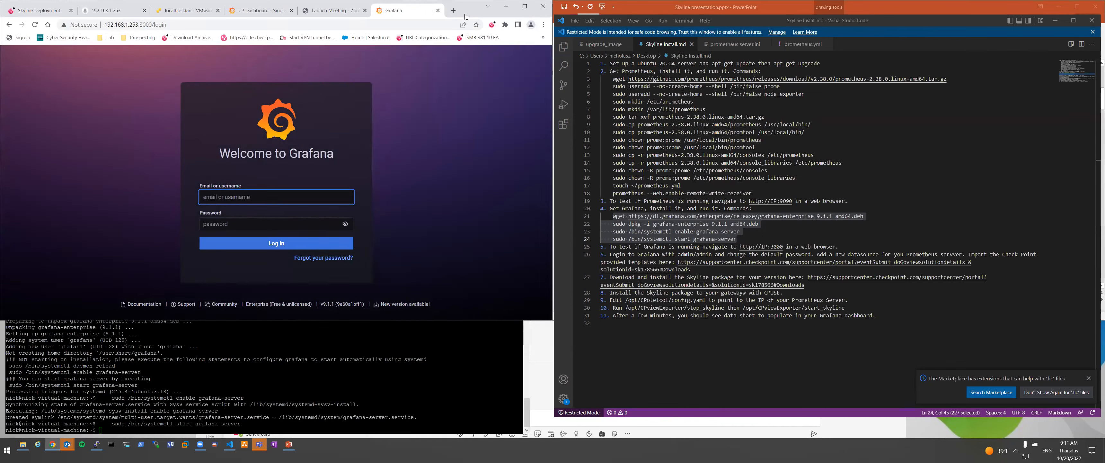
{"action": "type", "text": "admin"}
{"action": "key", "text": "Tab"}
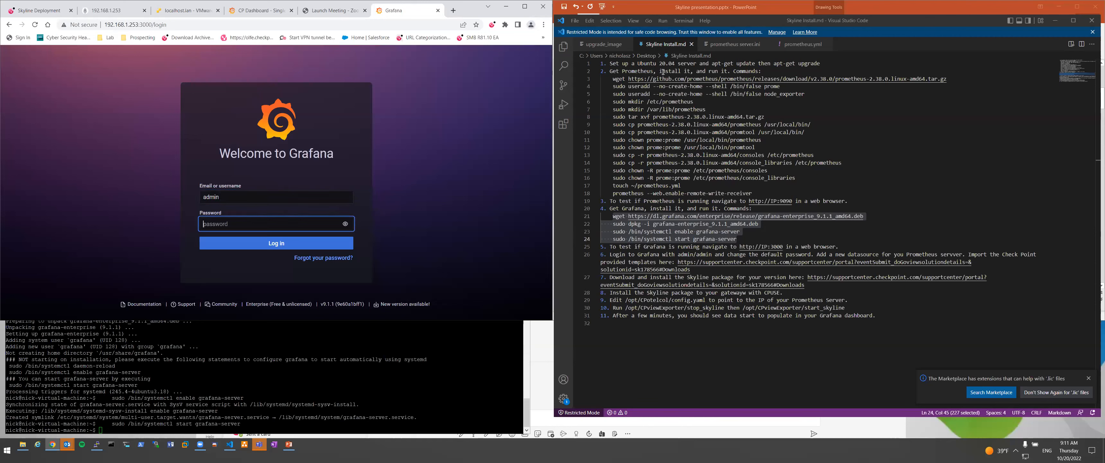
{"action": "left_click_drag", "start_coordinate": [675, 254], "coordinate": [712, 254]}
{"action": "left_click", "coordinate": [241, 221]}
{"action": "type", "text": "admin"}
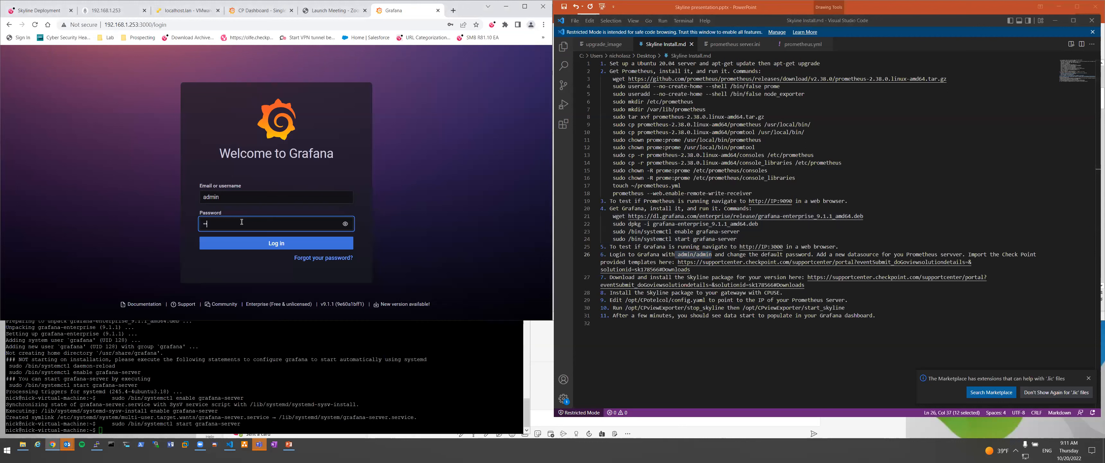
{"action": "key", "text": "Return"}
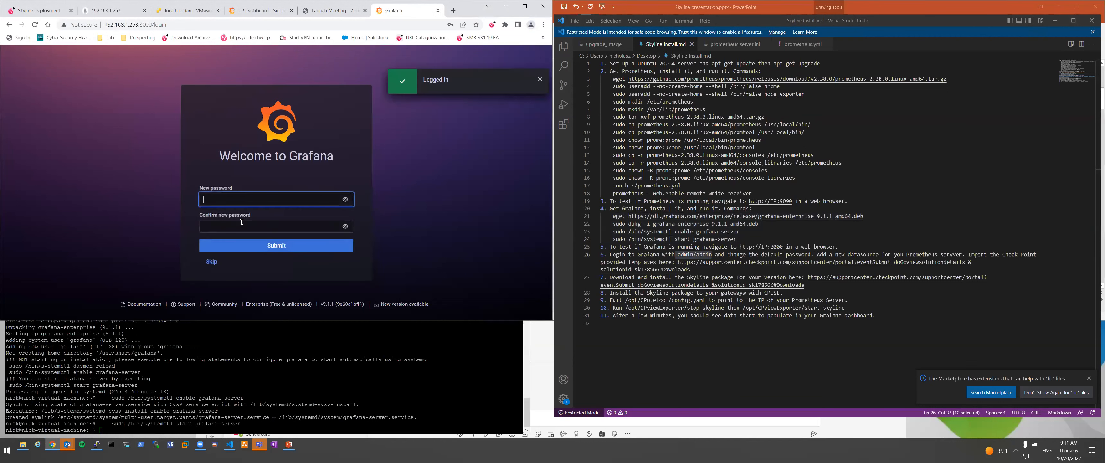
Enter and confirm a new admin password and submit it.
{"action": "type", "text": "••••••"}
{"action": "key", "text": "Tab"}
{"action": "key", "text": "Tab"}
{"action": "type", "text": "•"}
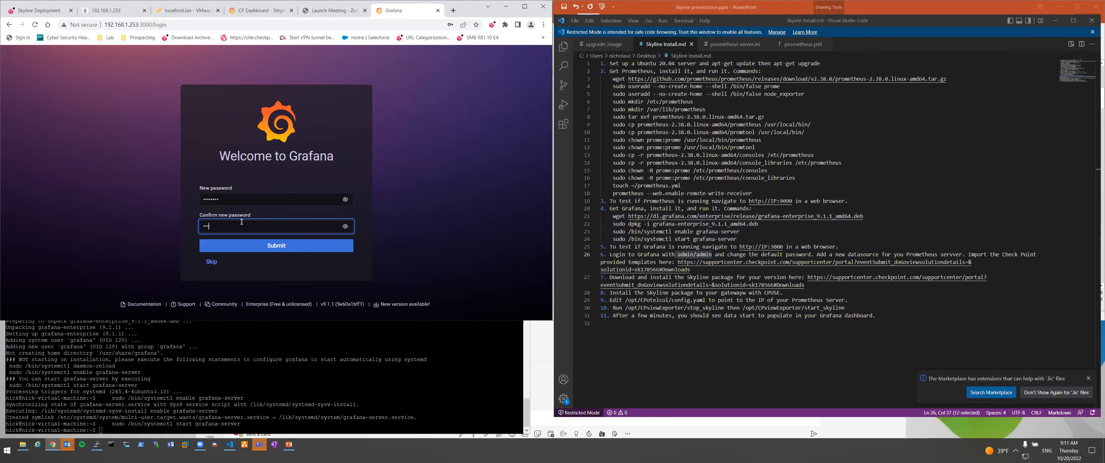
{"action": "type", "text": "•••••••"}
{"action": "left_click", "coordinate": [301, 246]}
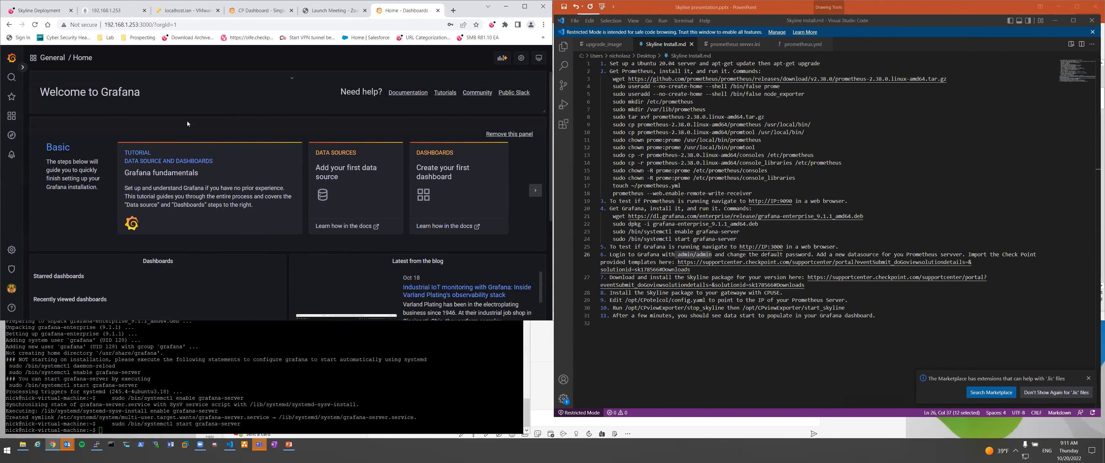
Bring PuTTY forward and clear the recalled history command, leaving an empty prompt.
{"action": "left_click", "coordinate": [329, 382]}
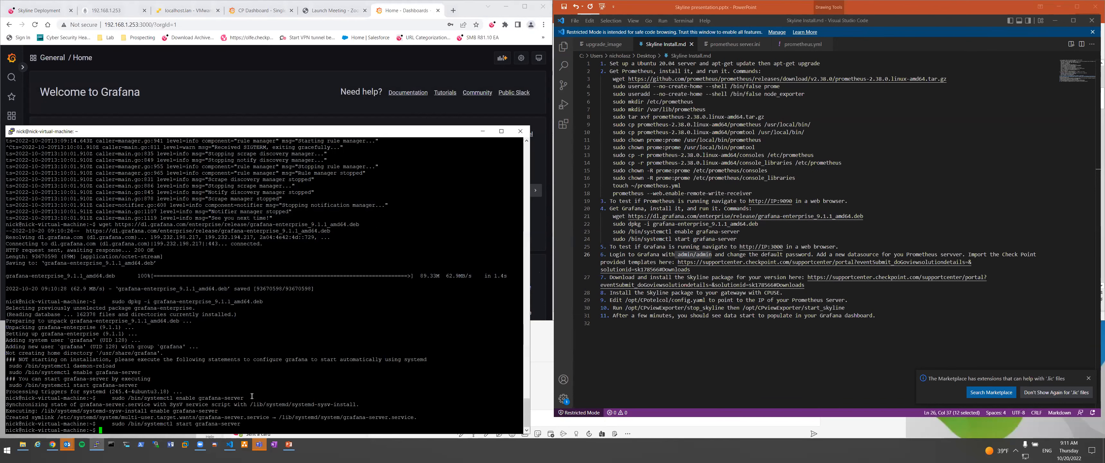
{"action": "right_click", "coordinate": [330, 382]}
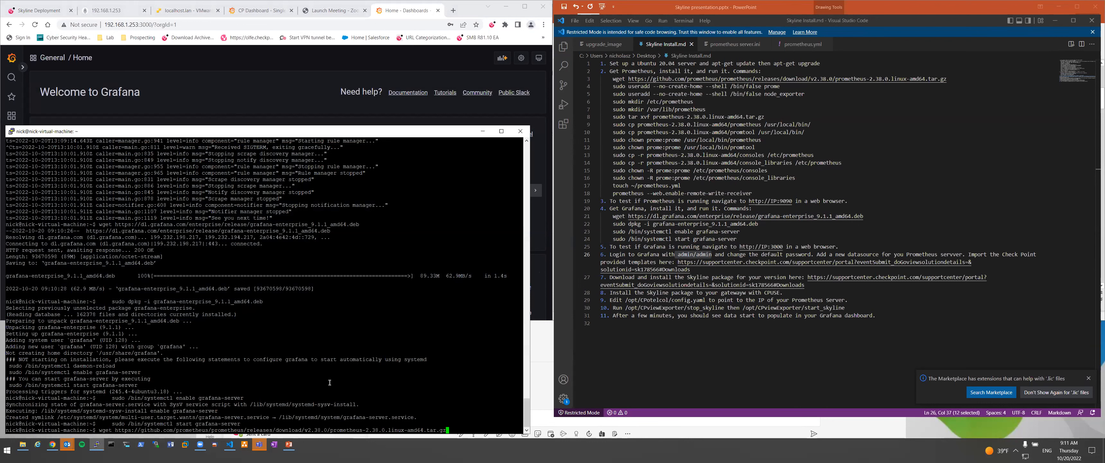
{"action": "key", "text": "Up"}
{"action": "key", "text": "Up"}
{"action": "key", "text": "Up"}
{"action": "key", "text": "Up"}
{"action": "key", "text": "Up"}
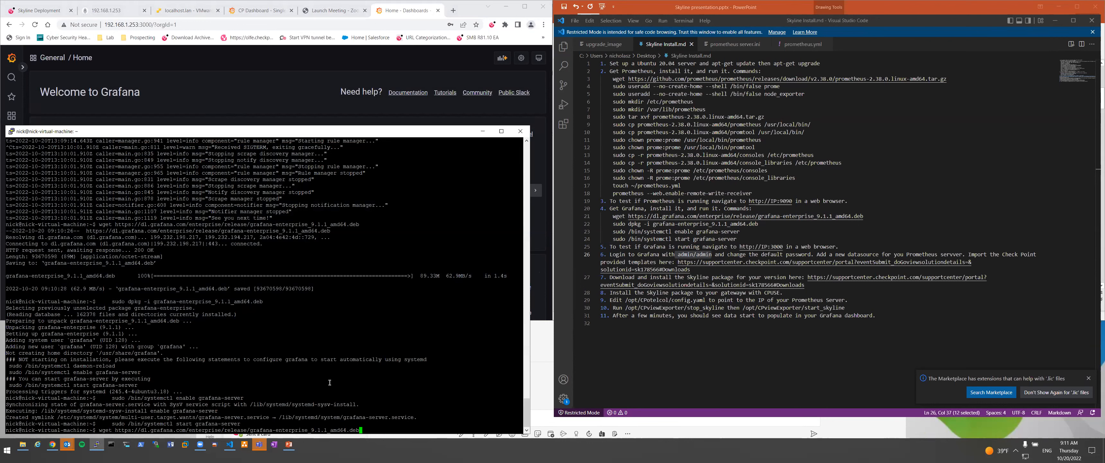
{"action": "key", "text": "ctrl+u"}
{"action": "left_click", "coordinate": [837, 93]}
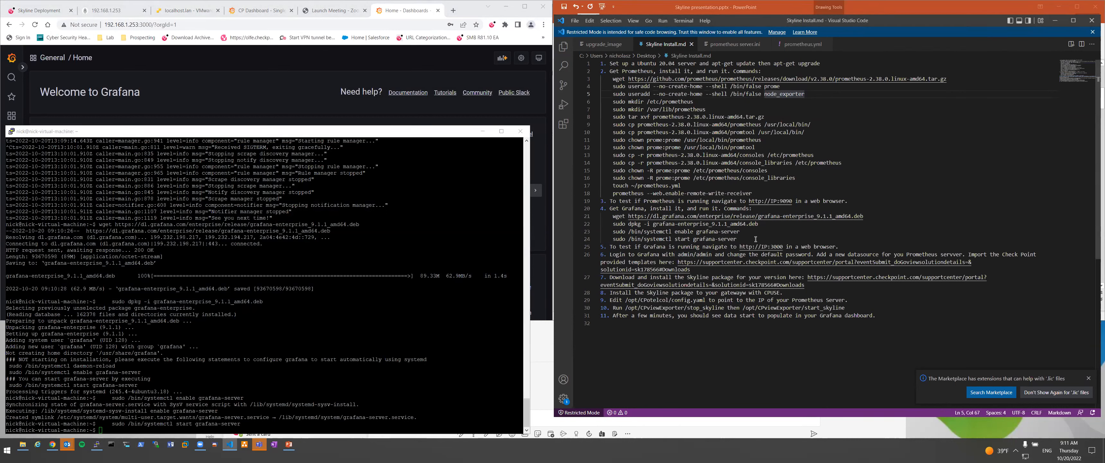
Copy the line-18 prometheus --web.enable-remote-write-receiver command and run it in PuTTY.
{"action": "left_click_drag", "start_coordinate": [751, 193], "coordinate": [612, 193]}
{"action": "right_click", "coordinate": [626, 193]}
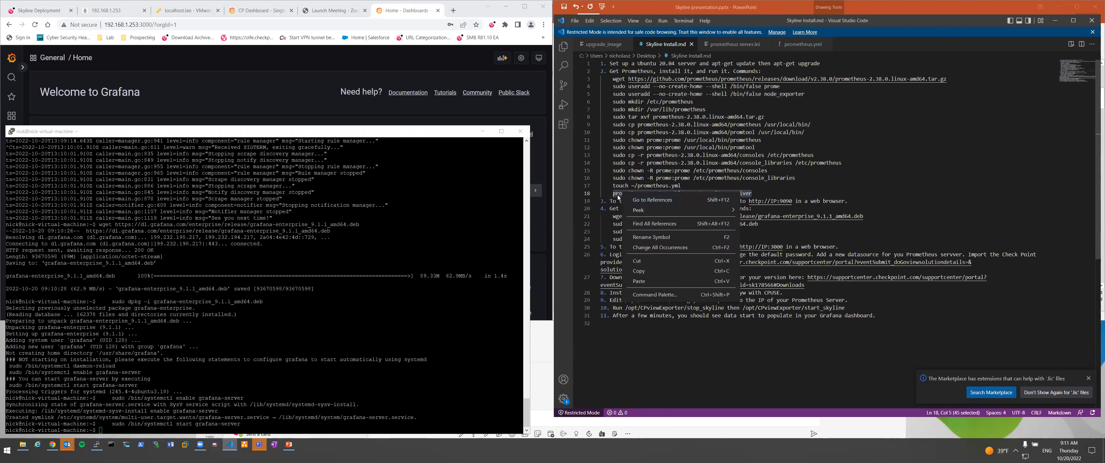
{"action": "left_click", "coordinate": [639, 271]}
{"action": "left_click", "coordinate": [402, 247]}
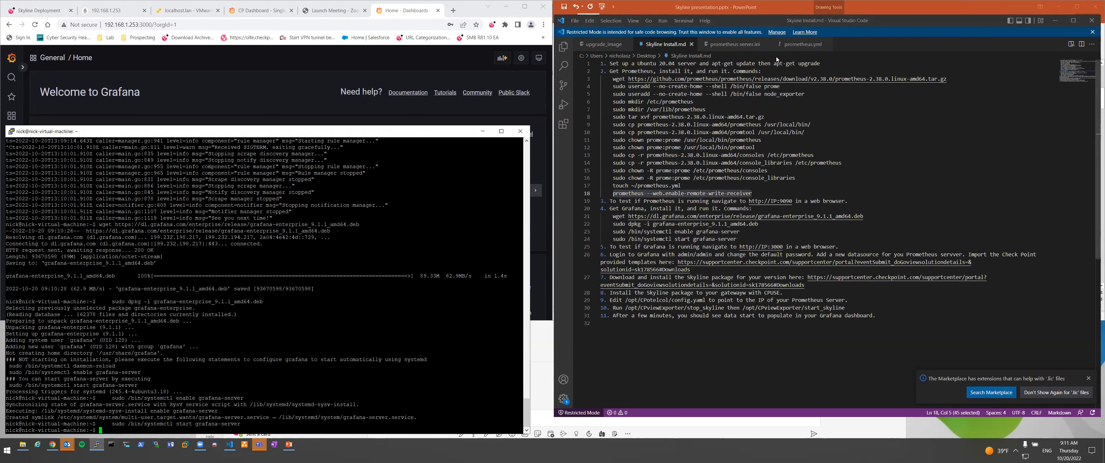
{"action": "left_click", "coordinate": [734, 44]}
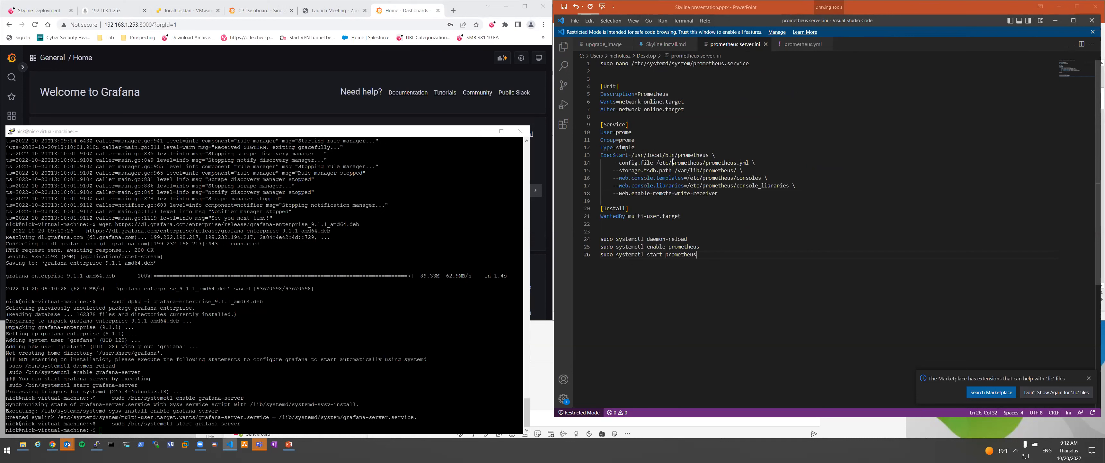
{"action": "left_click", "coordinate": [670, 49]}
{"action": "left_click", "coordinate": [377, 378]}
{"action": "right_click", "coordinate": [378, 378]}
{"action": "key", "text": "Return"}
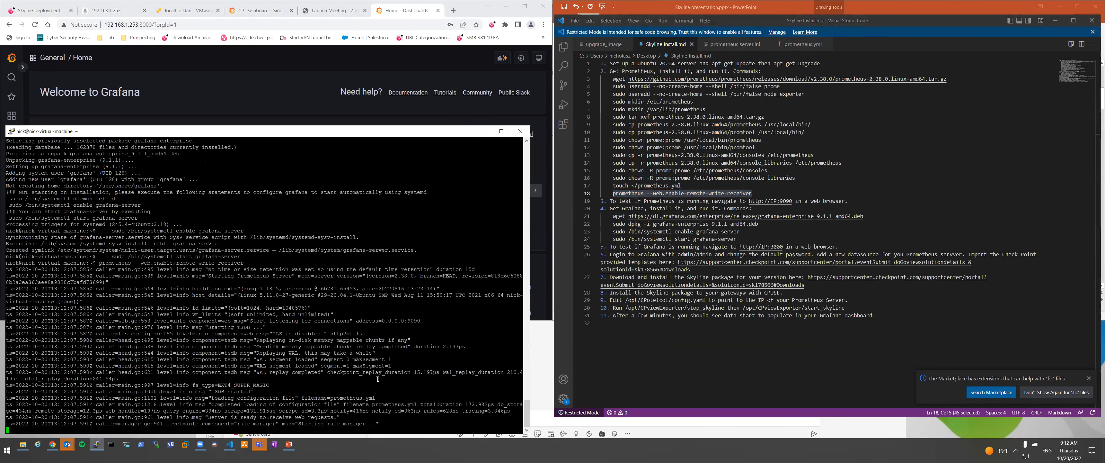
{"action": "left_click", "coordinate": [280, 99]}
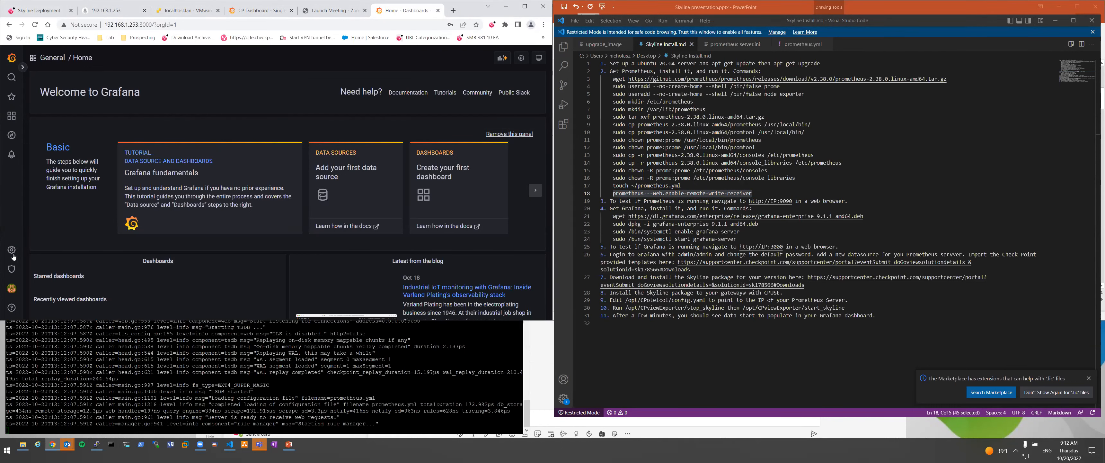
{"action": "mouse_move", "coordinate": [13, 250]}
{"action": "left_click", "coordinate": [50, 240]}
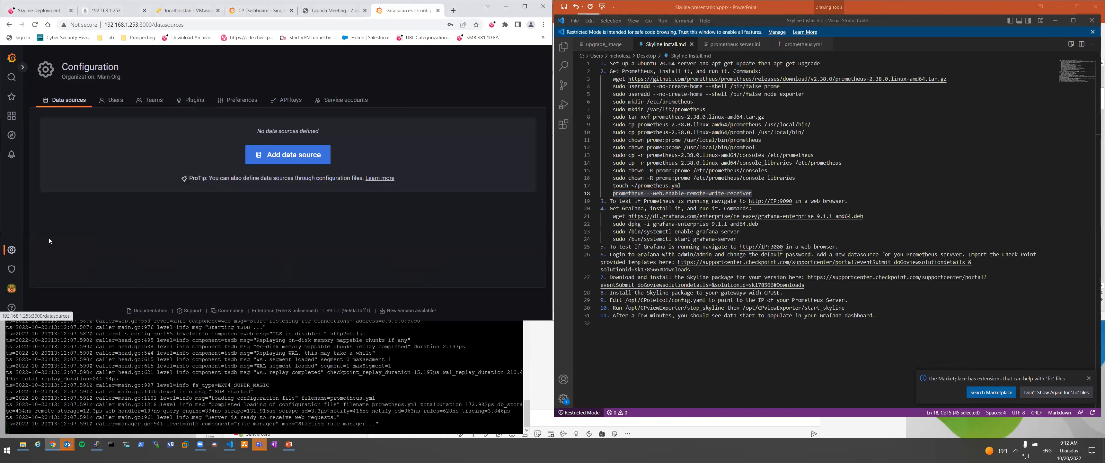
{"action": "left_click", "coordinate": [295, 162]}
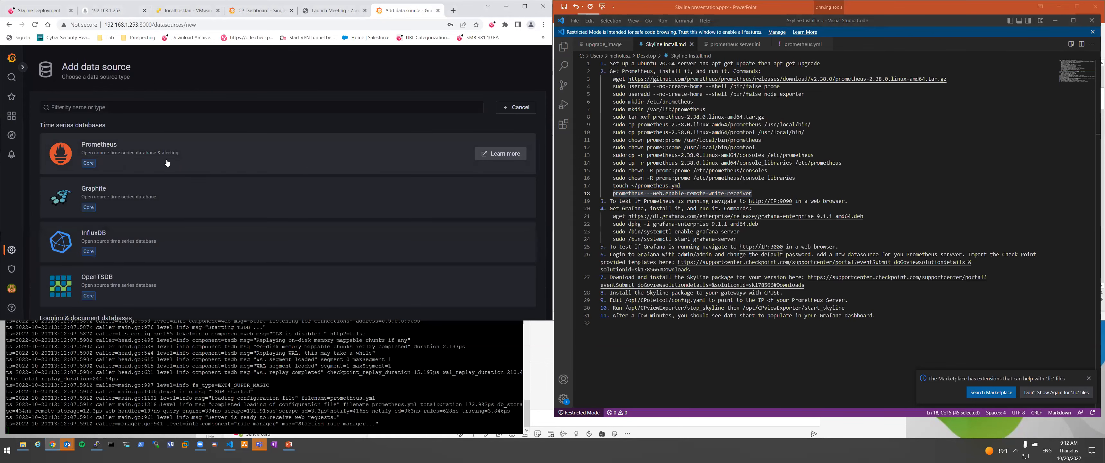
{"action": "left_click", "coordinate": [114, 151]}
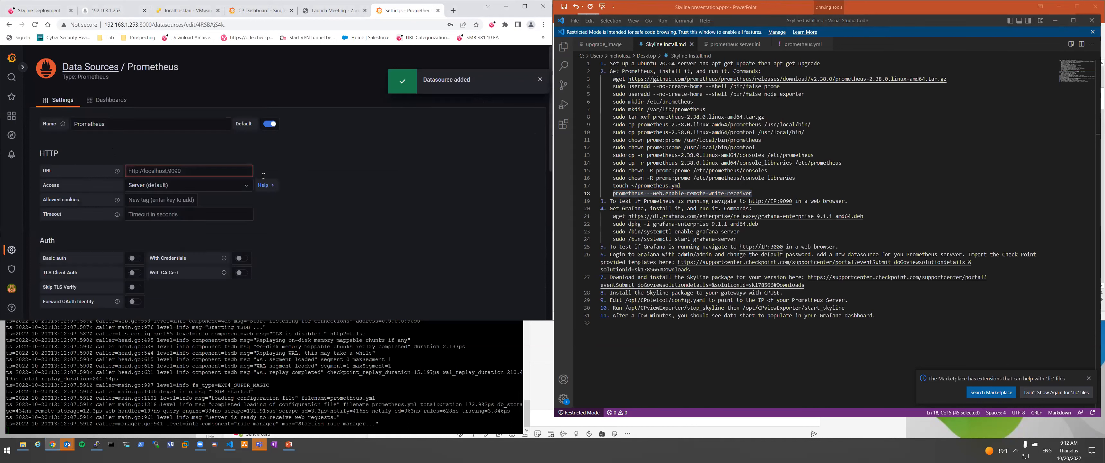
{"action": "left_click", "coordinate": [187, 171]}
{"action": "type", "text": "192"}
{"action": "key", "text": "BackSpace"}
{"action": "key", "text": "BackSpace"}
{"action": "key", "text": "BackSpace"}
{"action": "type", "text": "http://192.168.1.253"}
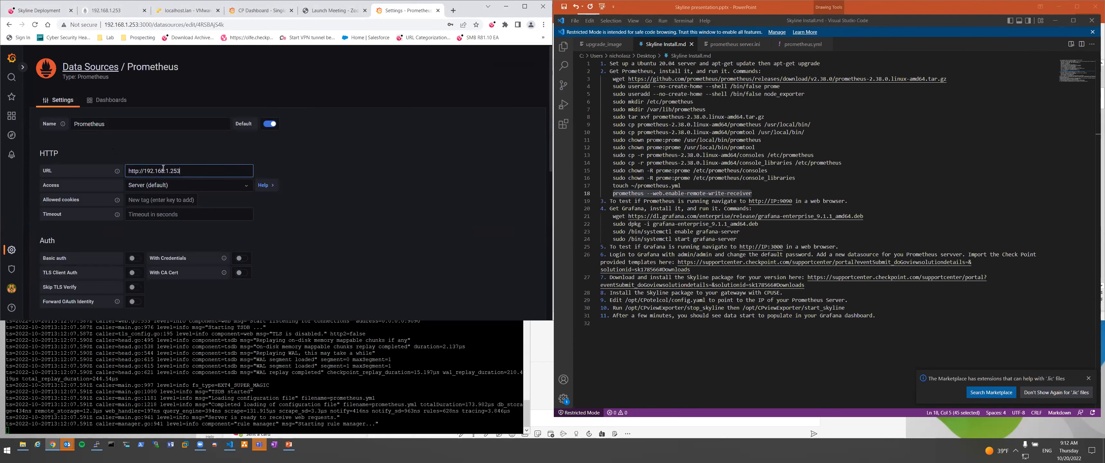
{"action": "scroll", "coordinate": [221, 205], "scroll_direction": "down", "scroll_amount": 10}
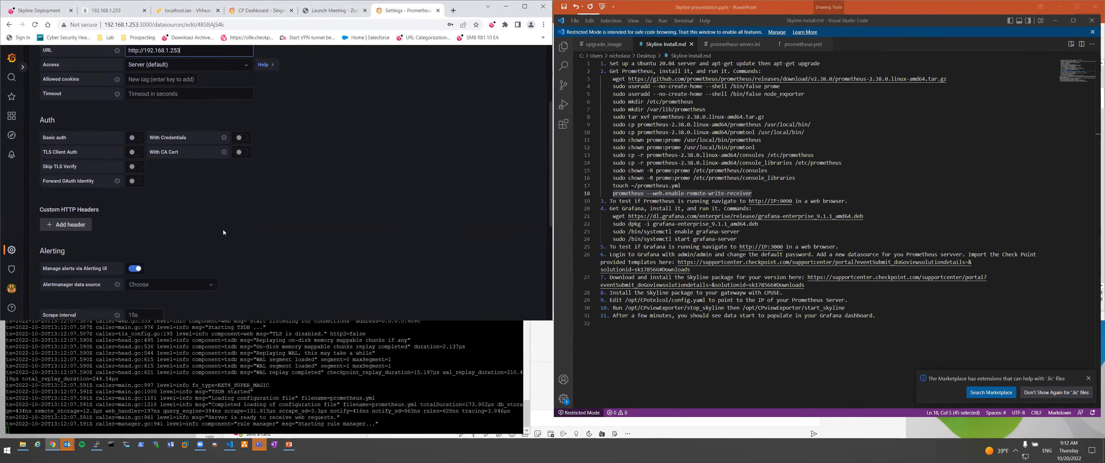
{"action": "left_click", "coordinate": [181, 271]}
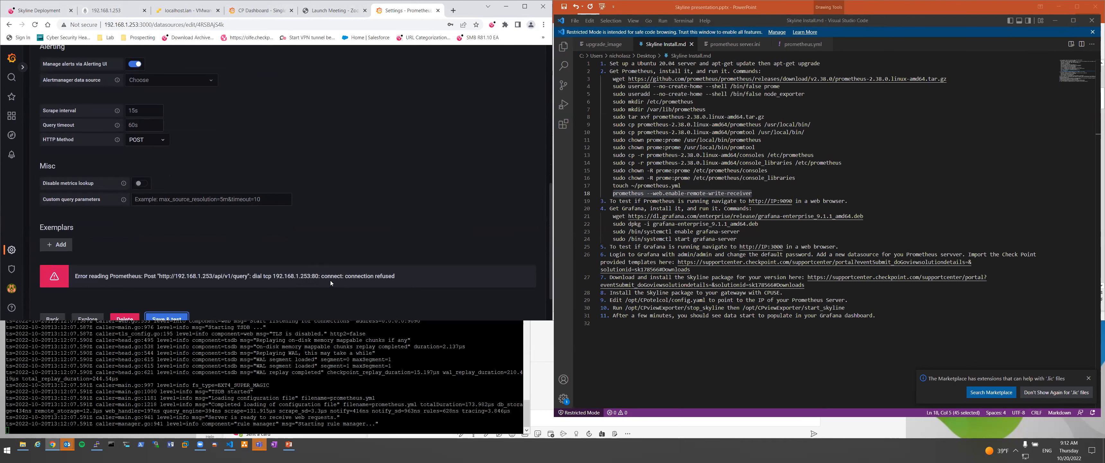
Edit the data source address to 192.168.1.253 and save and test again.
{"action": "scroll", "coordinate": [242, 281], "scroll_direction": "up", "scroll_amount": 10}
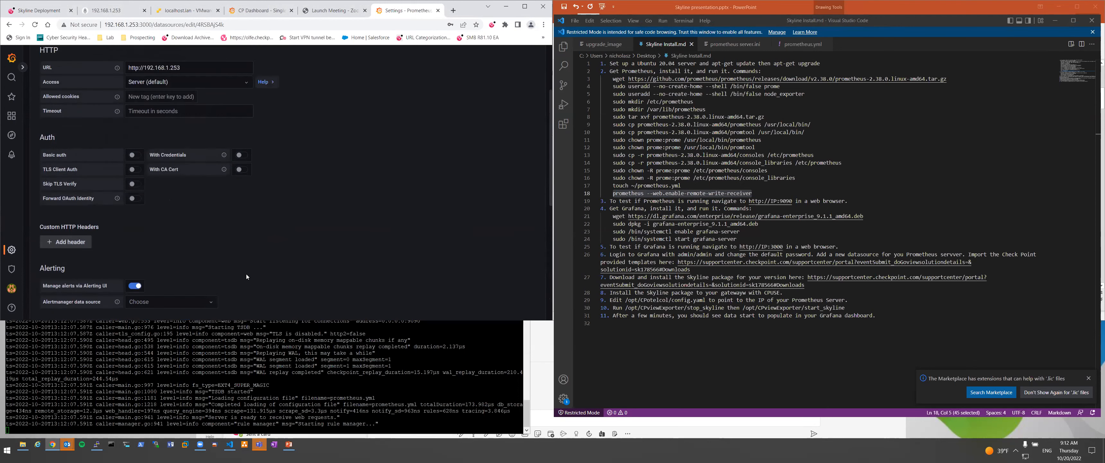
{"action": "scroll", "coordinate": [251, 268], "scroll_direction": "up", "scroll_amount": 1}
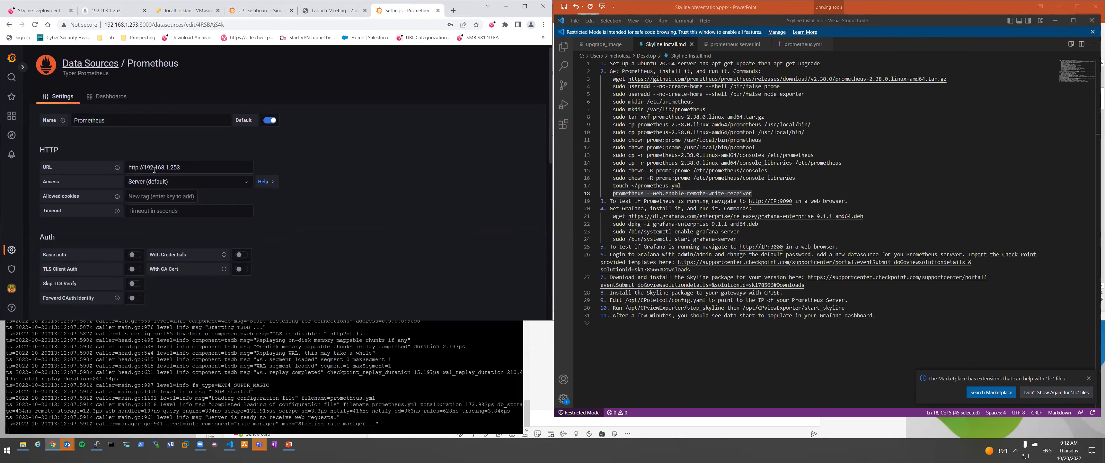
{"action": "left_click", "coordinate": [144, 167]}
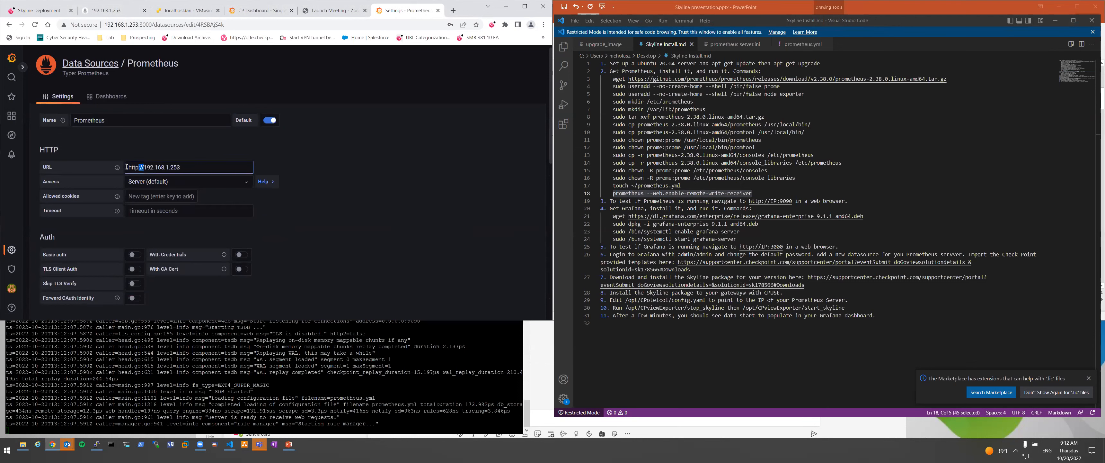
{"action": "scroll", "coordinate": [238, 238], "scroll_direction": "down", "scroll_amount": 5}
{"action": "scroll", "coordinate": [93, 280], "scroll_direction": "down", "scroll_amount": 3}
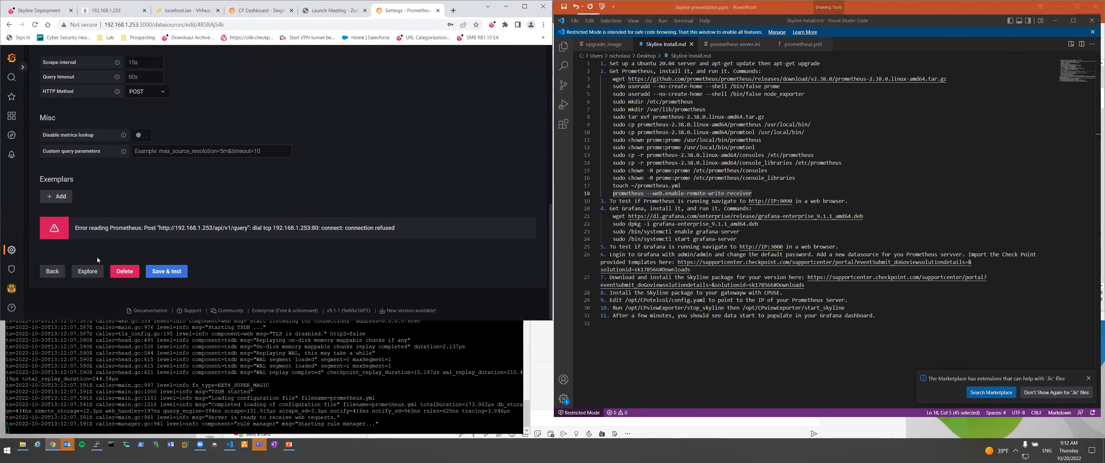
{"action": "left_click", "coordinate": [170, 276]}
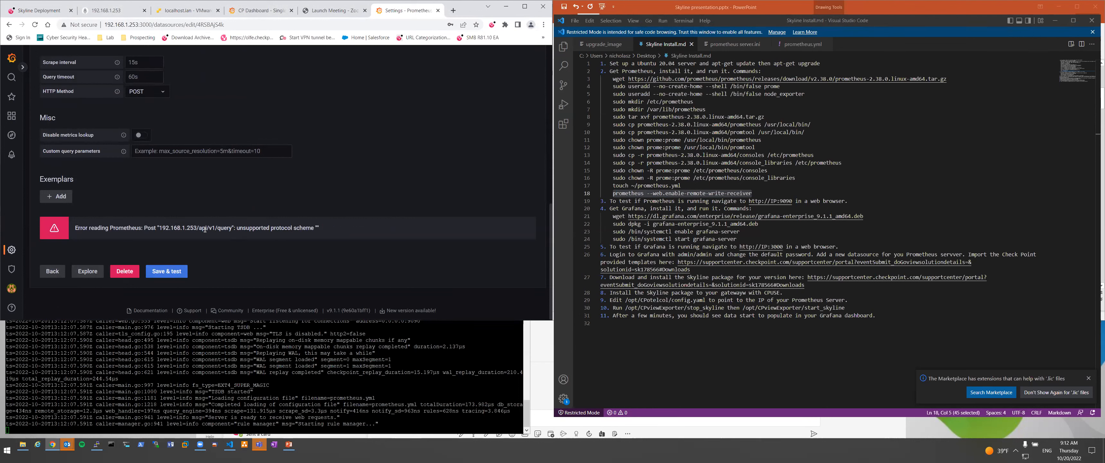
Append port :909 to the data source address and save and test again.
{"action": "scroll", "coordinate": [312, 213], "scroll_direction": "up", "scroll_amount": 10}
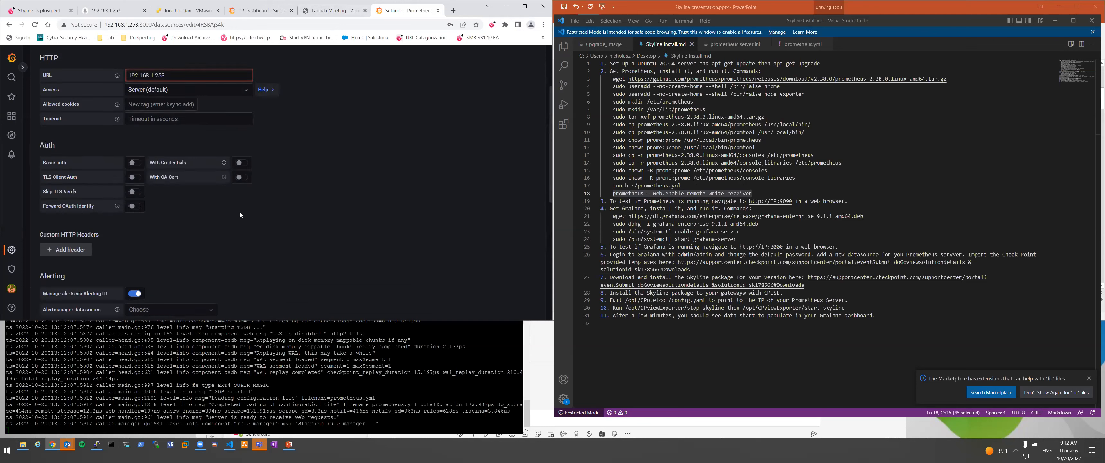
{"action": "left_click", "coordinate": [182, 119]}
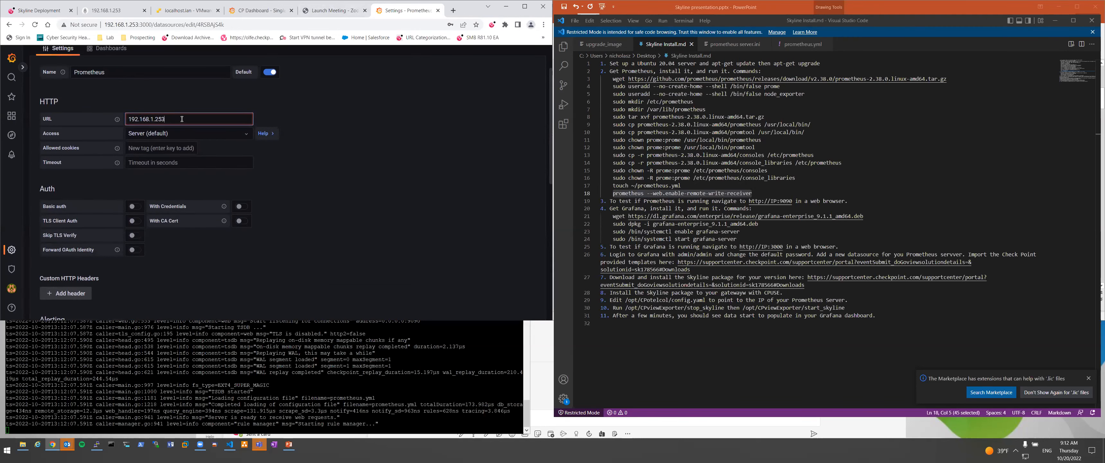
{"action": "type", "text": ":9090"}
{"action": "scroll", "coordinate": [182, 119], "scroll_direction": "down", "scroll_amount": 10}
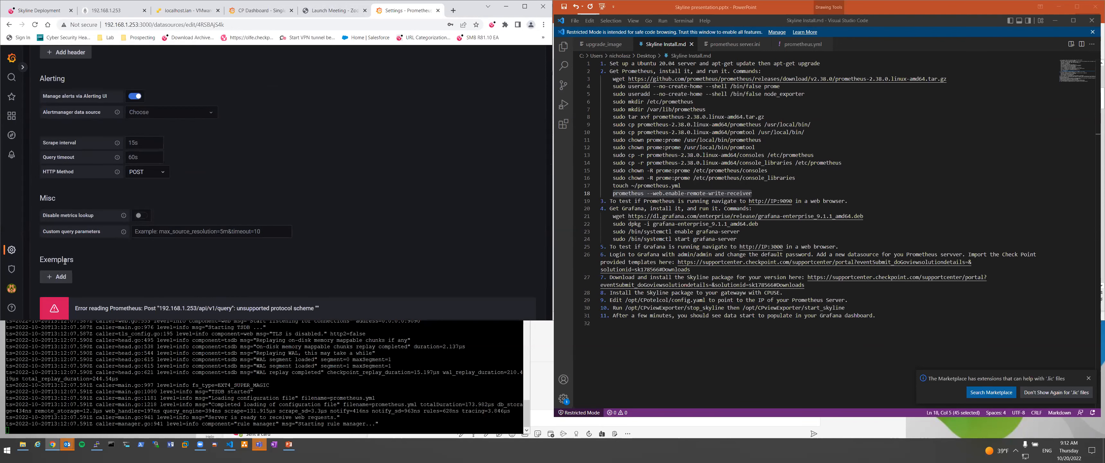
{"action": "left_click", "coordinate": [174, 275]}
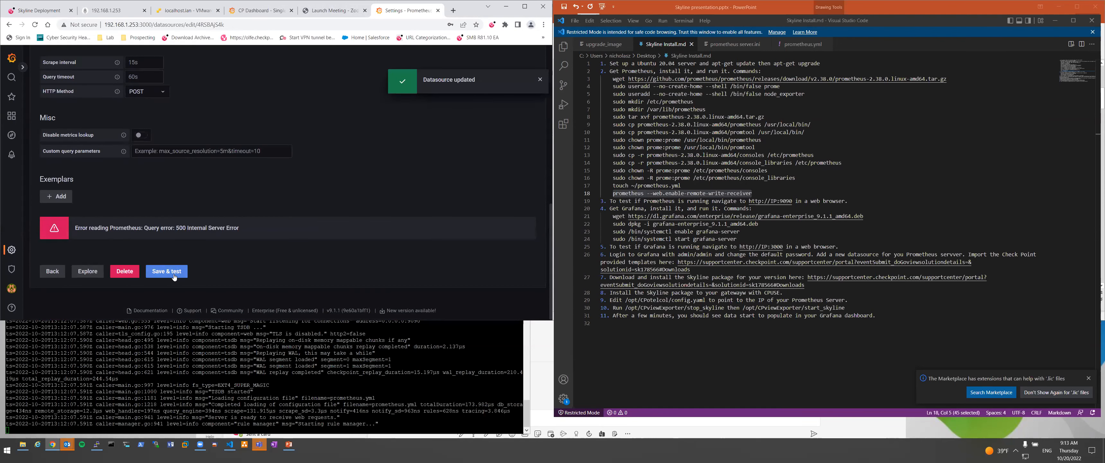
{"action": "scroll", "coordinate": [323, 136], "scroll_direction": "up", "scroll_amount": 4}
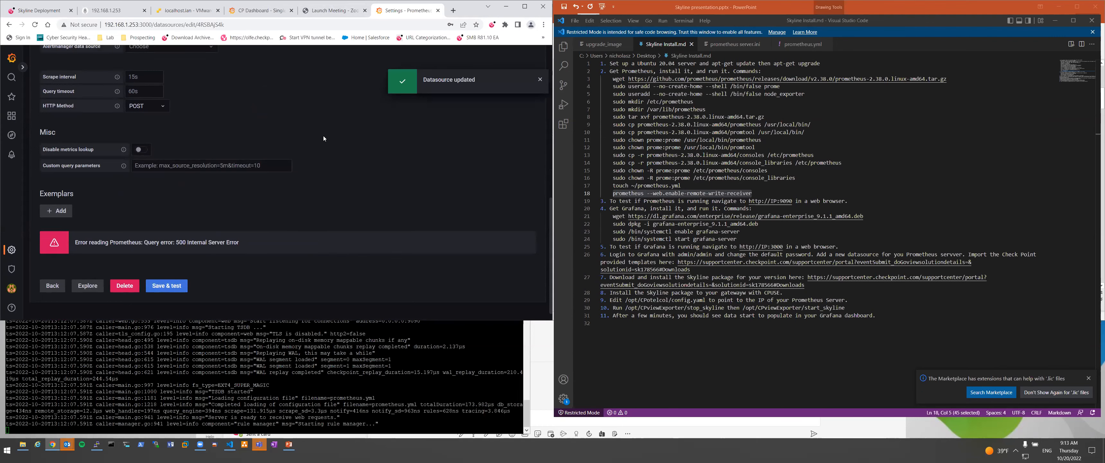
{"action": "left_click", "coordinate": [312, 424]}
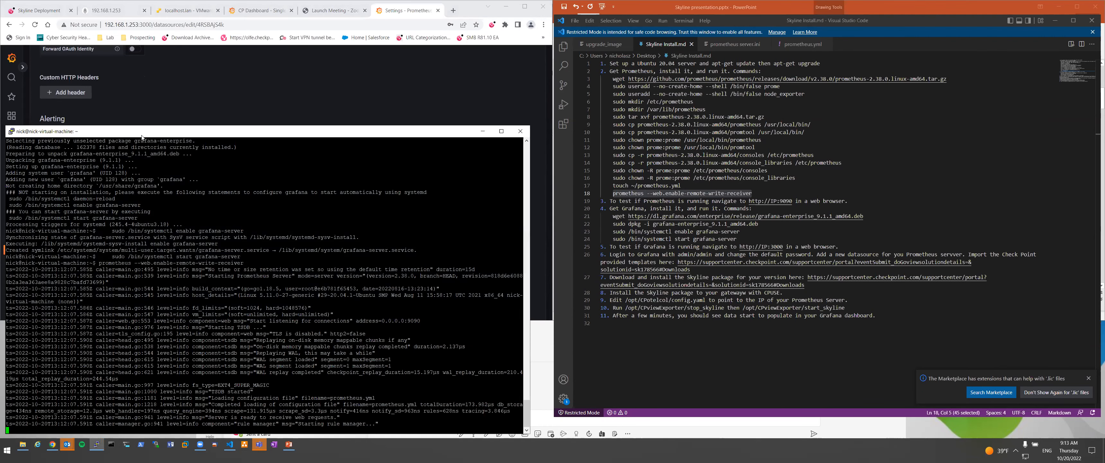
Load 192.168.1.253:9090 in a new Chrome tab to show the Prometheus graph page.
{"action": "left_click", "coordinate": [453, 10]}
{"action": "left_click", "coordinate": [385, 25]}
{"action": "type", "text": "192,."}
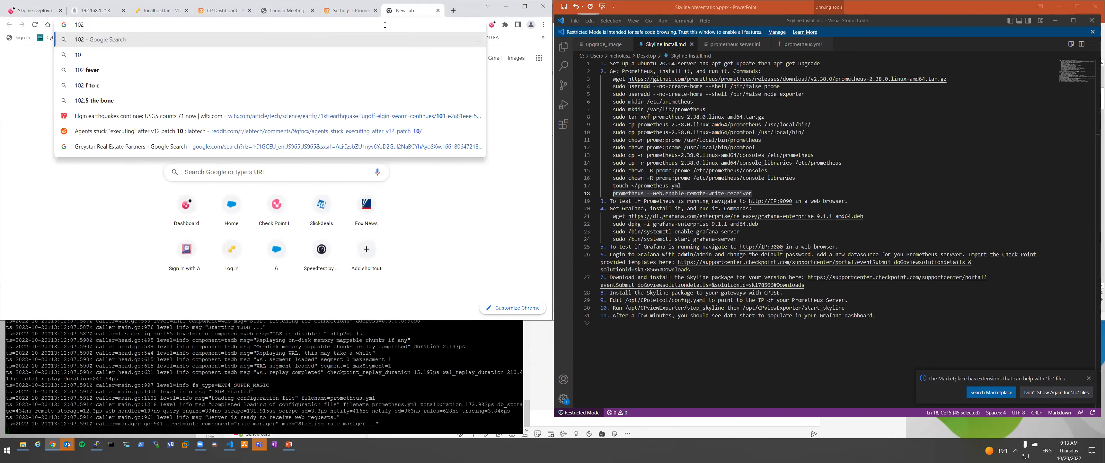
{"action": "key", "text": "BackSpace"}
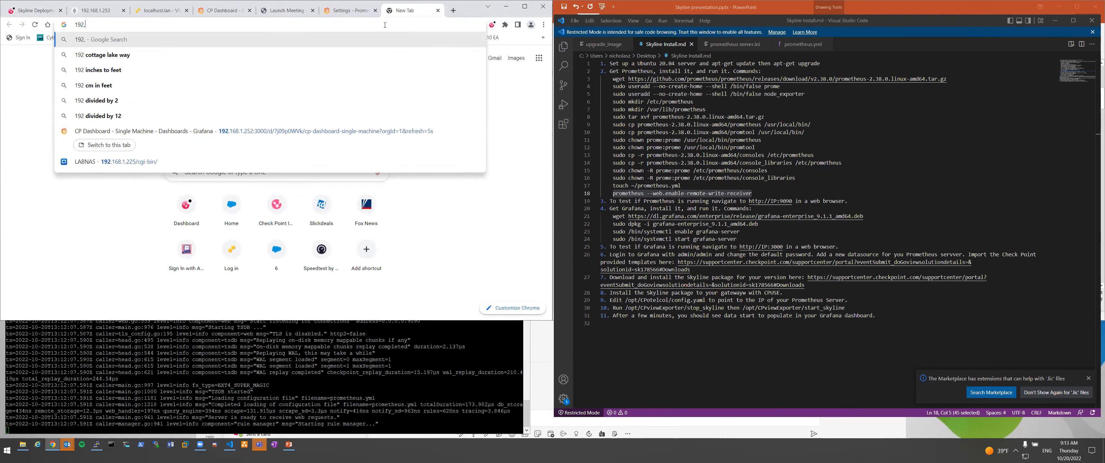
{"action": "key", "text": "BackSpace"}
{"action": "type", "text": ".168.1."}
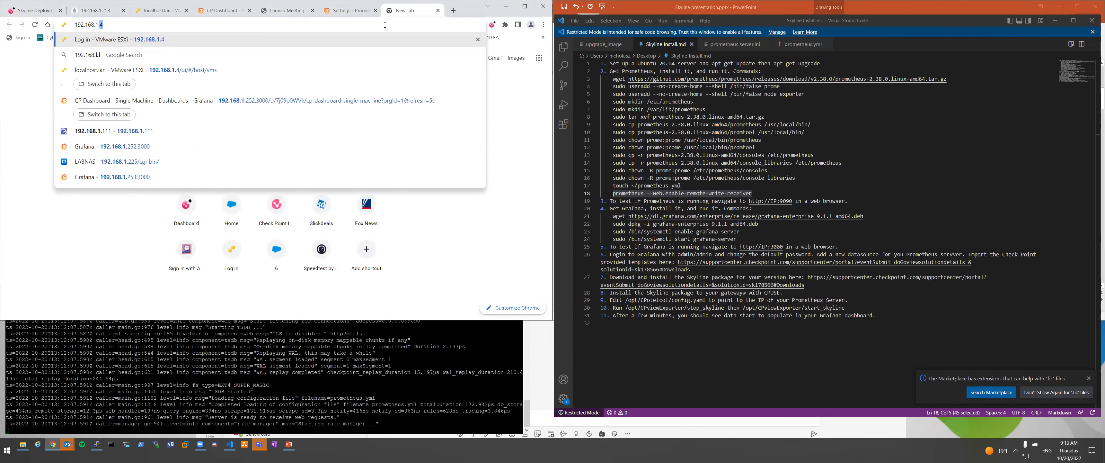
{"action": "type", "text": "253"}
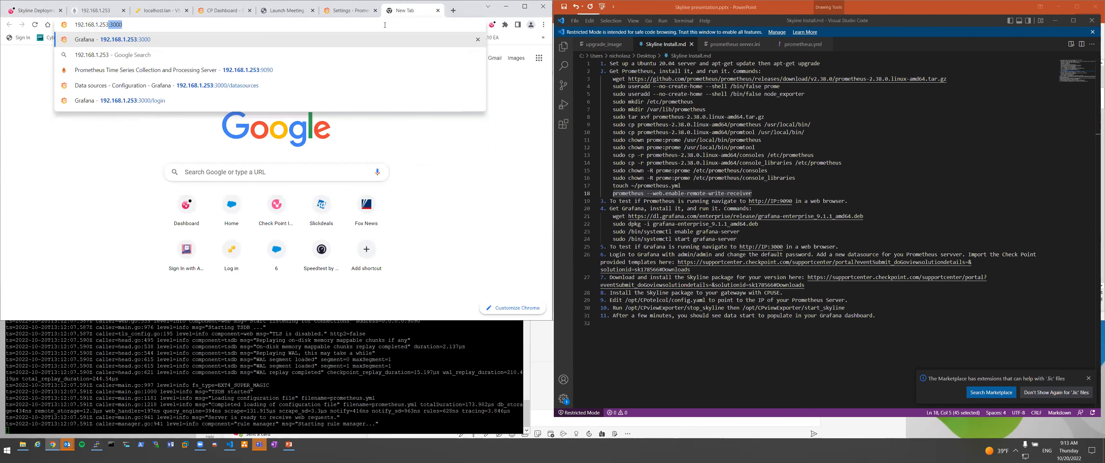
{"action": "type", "text": ":9"}
{"action": "key", "text": "Return"}
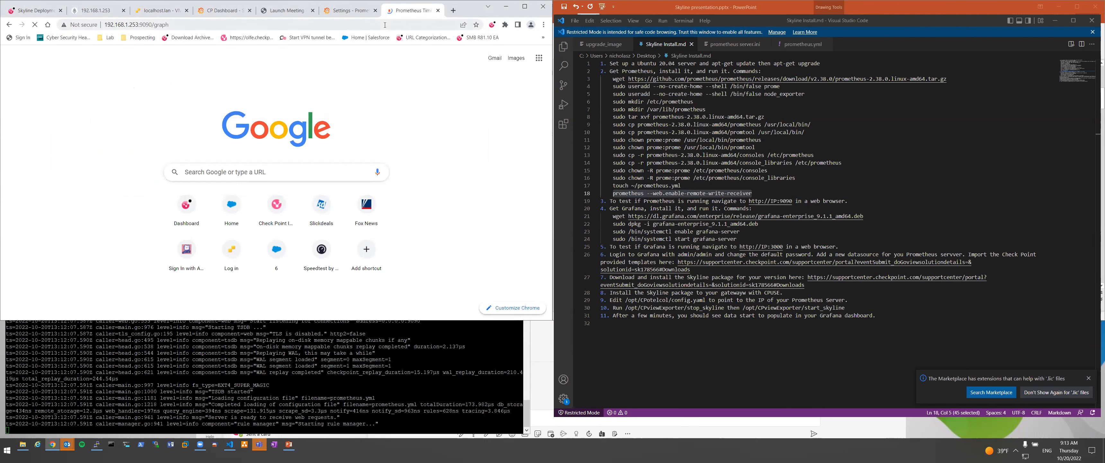
{"action": "left_click", "coordinate": [354, 12]}
{"action": "scroll", "coordinate": [249, 201], "scroll_direction": "up", "scroll_amount": 5}
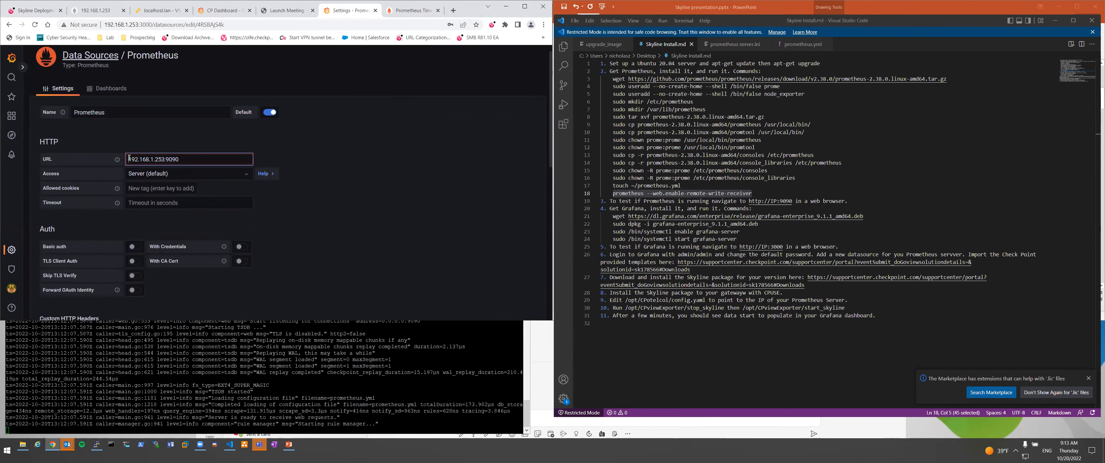
{"action": "type", "text": "http://"}
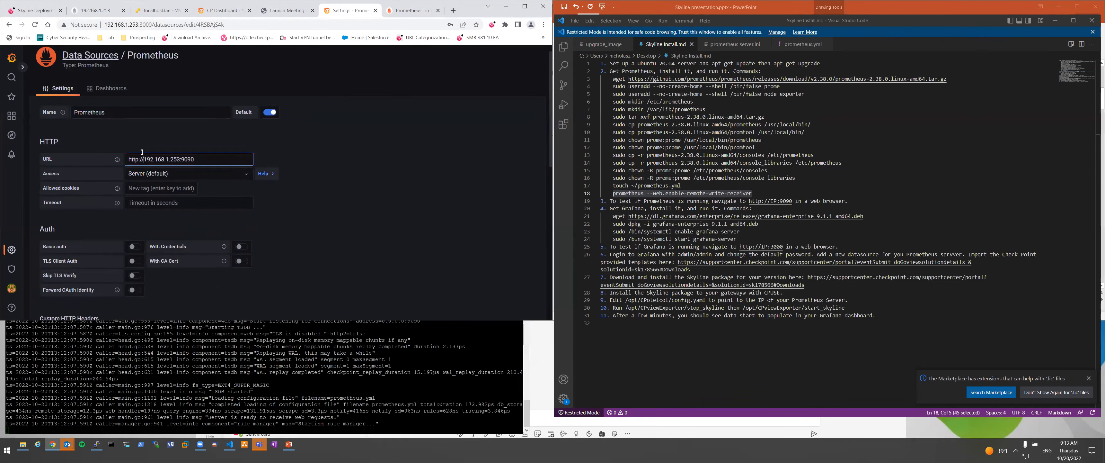
{"action": "scroll", "coordinate": [162, 199], "scroll_direction": "down", "scroll_amount": 15}
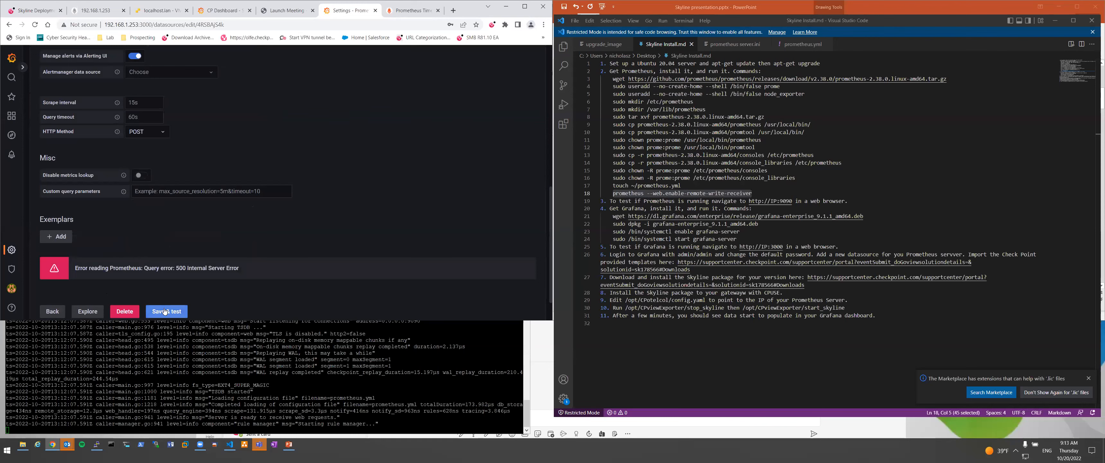
{"action": "left_click", "coordinate": [165, 308]}
{"action": "scroll", "coordinate": [303, 193], "scroll_direction": "up", "scroll_amount": 15}
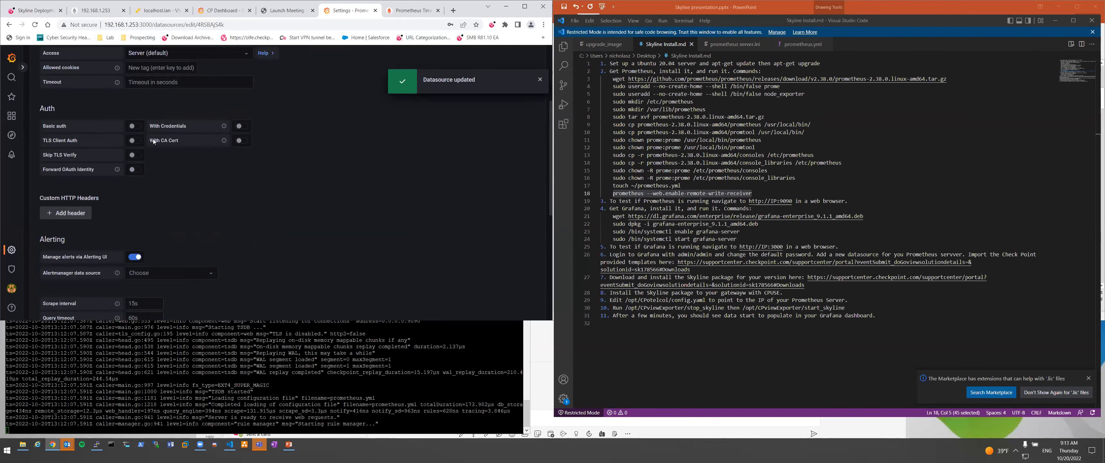
{"action": "scroll", "coordinate": [243, 161], "scroll_direction": "down", "scroll_amount": 15}
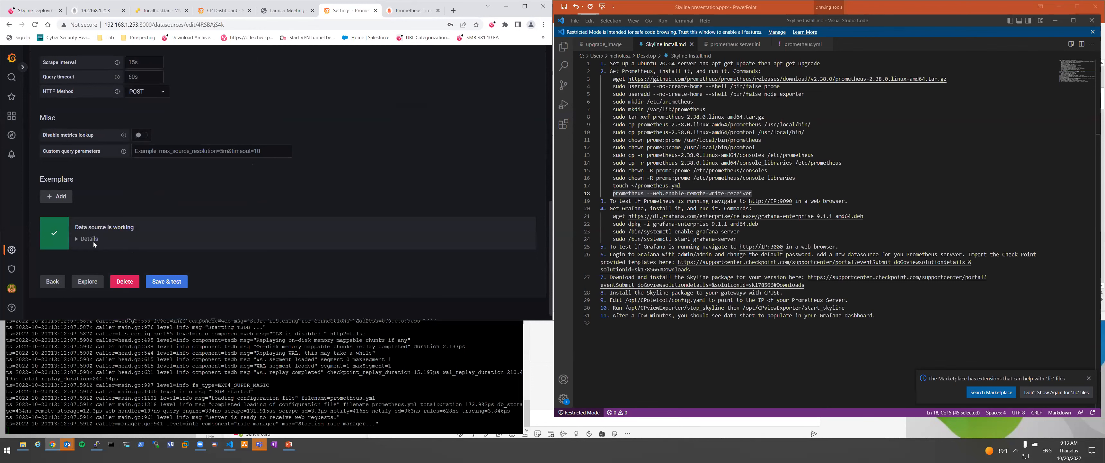
{"action": "left_click", "coordinate": [168, 282]}
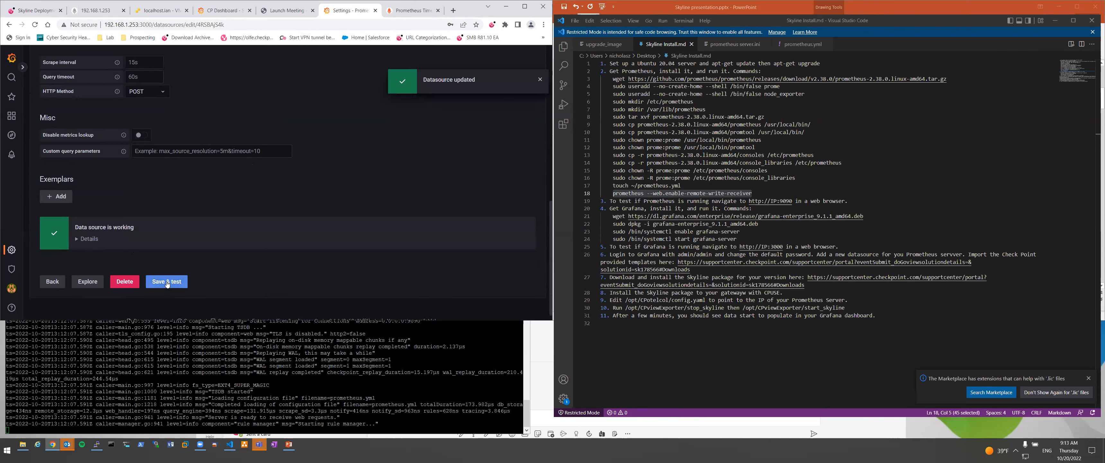
{"action": "scroll", "coordinate": [288, 199], "scroll_direction": "up", "scroll_amount": 4}
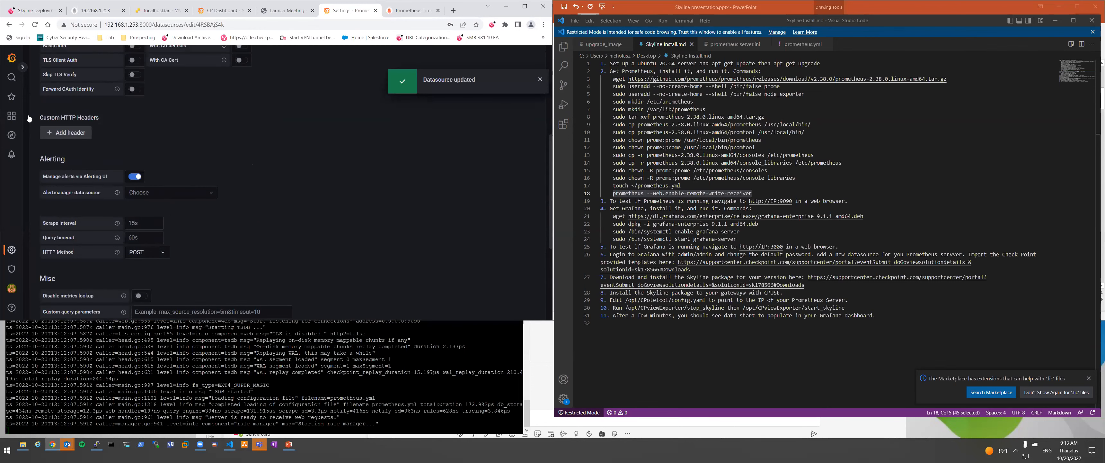
Return to the data sources list, then browse Dashboards and bring up the New dashboard options.
{"action": "left_click", "coordinate": [12, 250]}
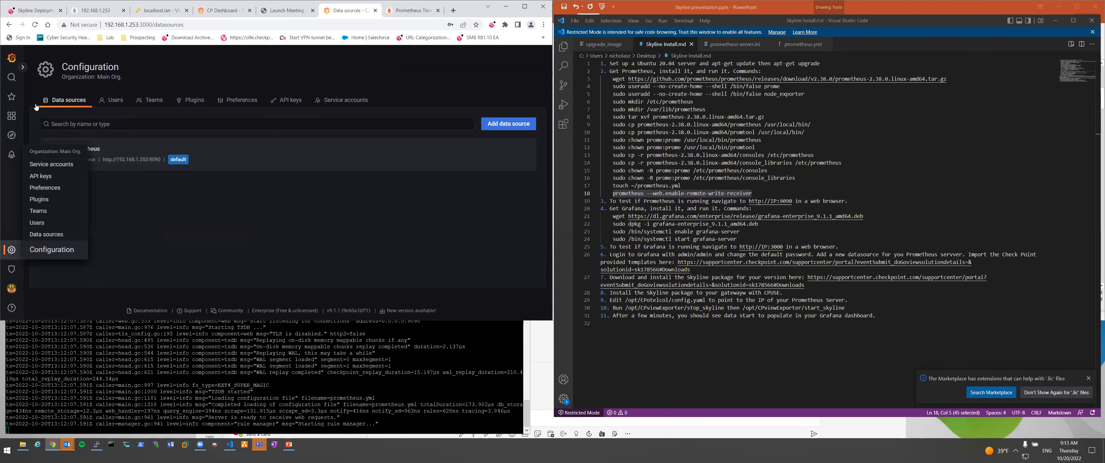
{"action": "left_click", "coordinate": [12, 116]}
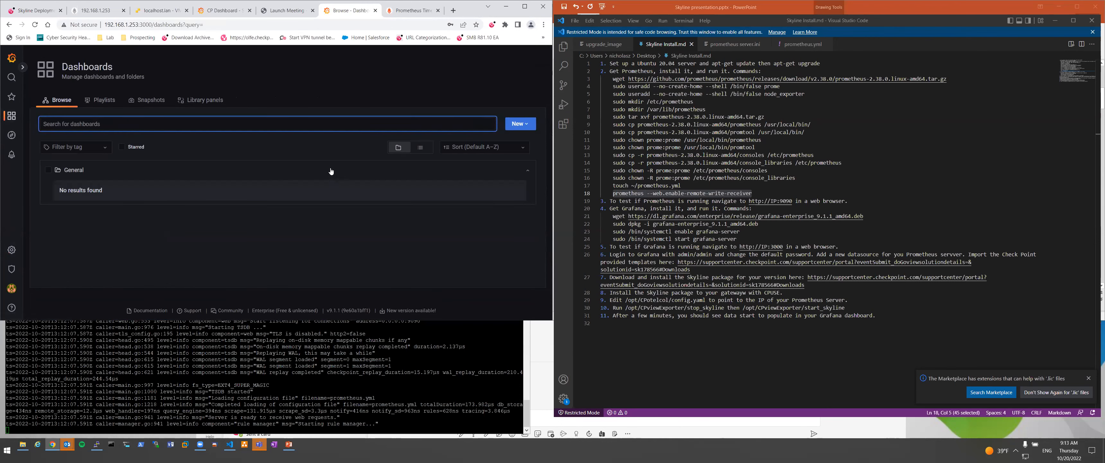
{"action": "left_click", "coordinate": [518, 126]}
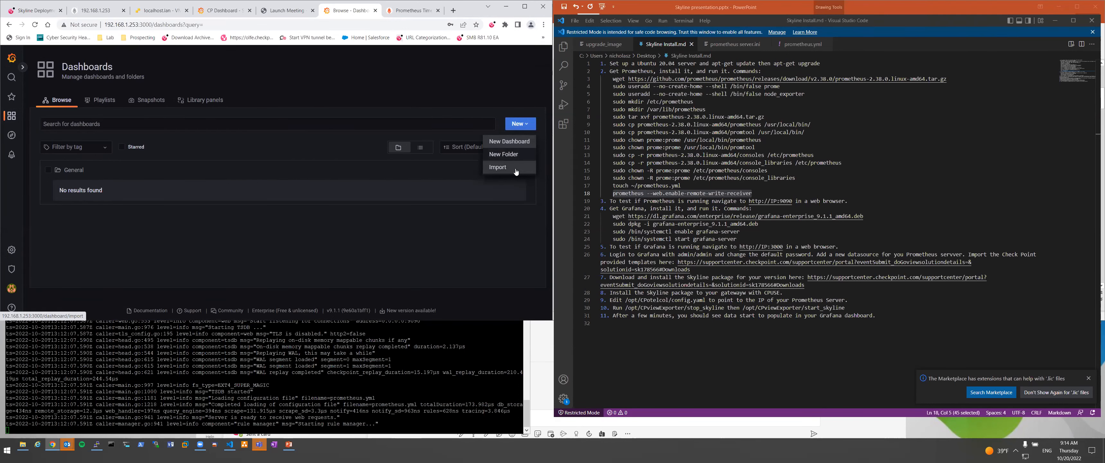
Locate the Grafana Dashboards entry in the Skyline Deployment download table, then go back to Prometheus and Grafana.
{"action": "left_click", "coordinate": [37, 10]}
{"action": "scroll", "coordinate": [258, 206], "scroll_direction": "up", "scroll_amount": 1}
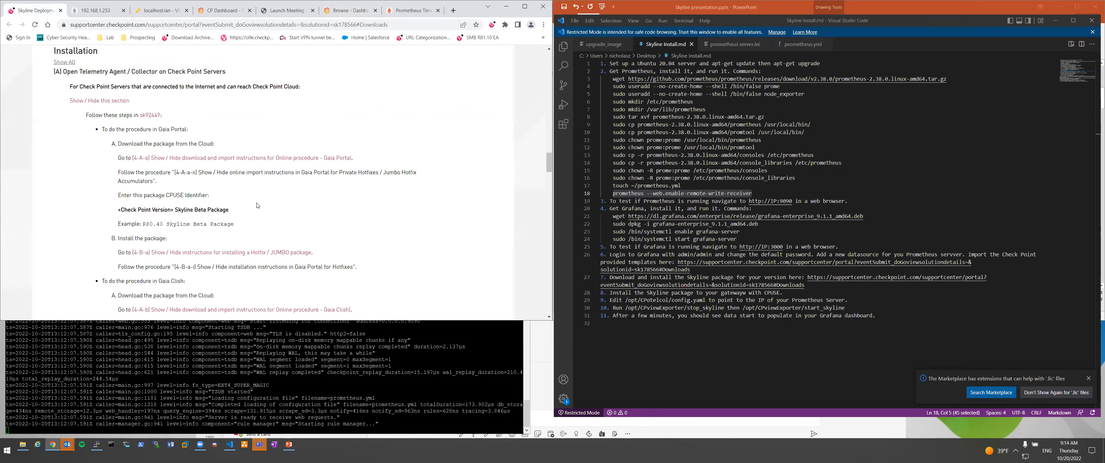
{"action": "scroll", "coordinate": [258, 205], "scroll_direction": "up", "scroll_amount": 4}
{"action": "left_click_drag", "start_coordinate": [74, 176], "coordinate": [169, 180]}
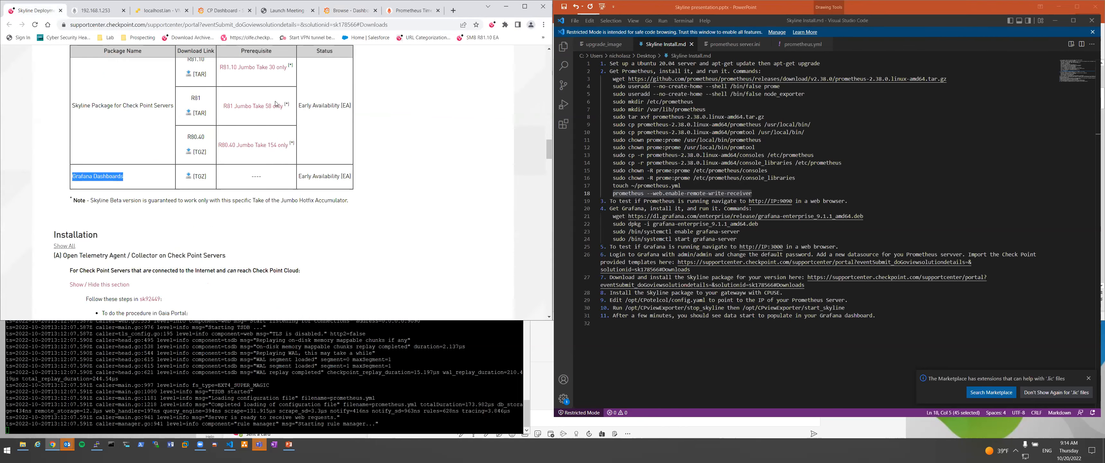
{"action": "left_click", "coordinate": [397, 12]}
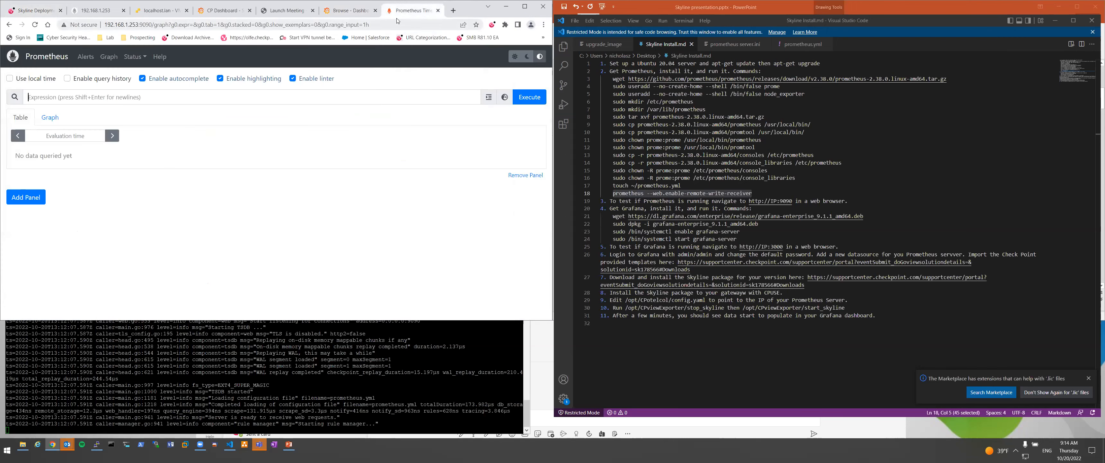
{"action": "left_click", "coordinate": [347, 10]}
Import single_asset_overview_dashboard.json into Grafana using the default Prometheus data source.
{"action": "left_click", "coordinate": [519, 124]}
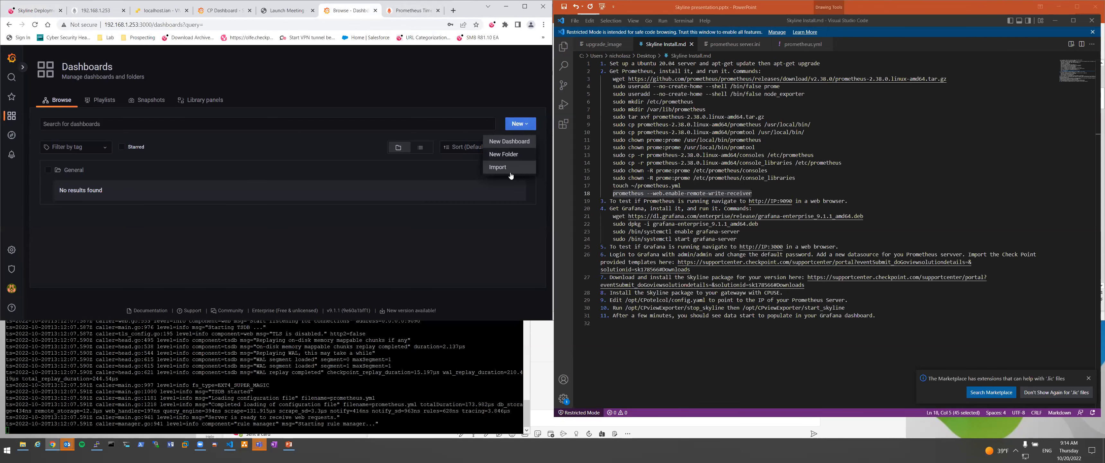
{"action": "left_click", "coordinate": [510, 173]}
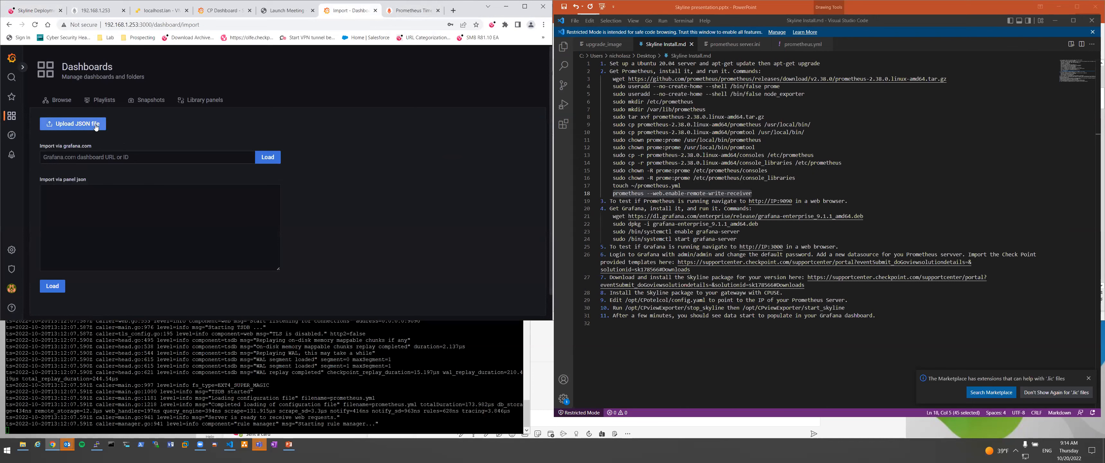
{"action": "left_click", "coordinate": [83, 126]}
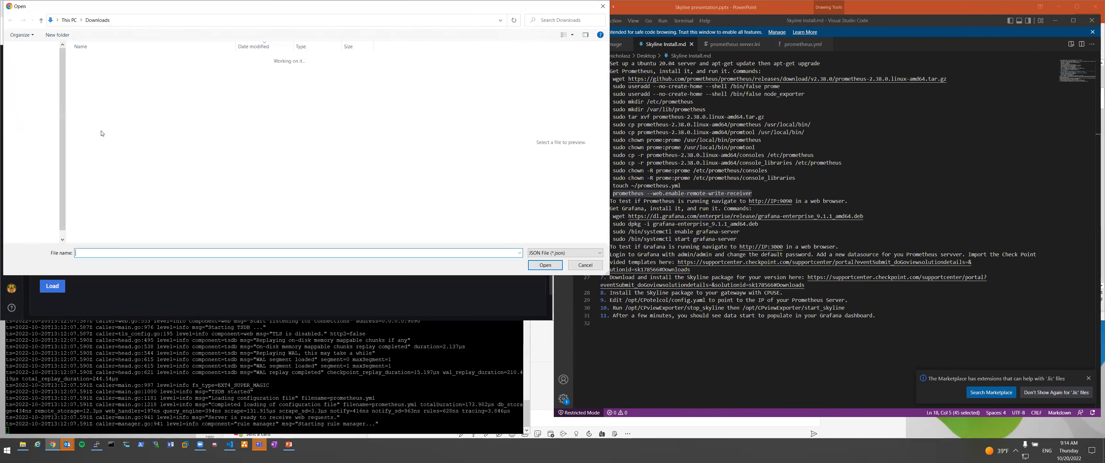
{"action": "double_click", "coordinate": [85, 71]}
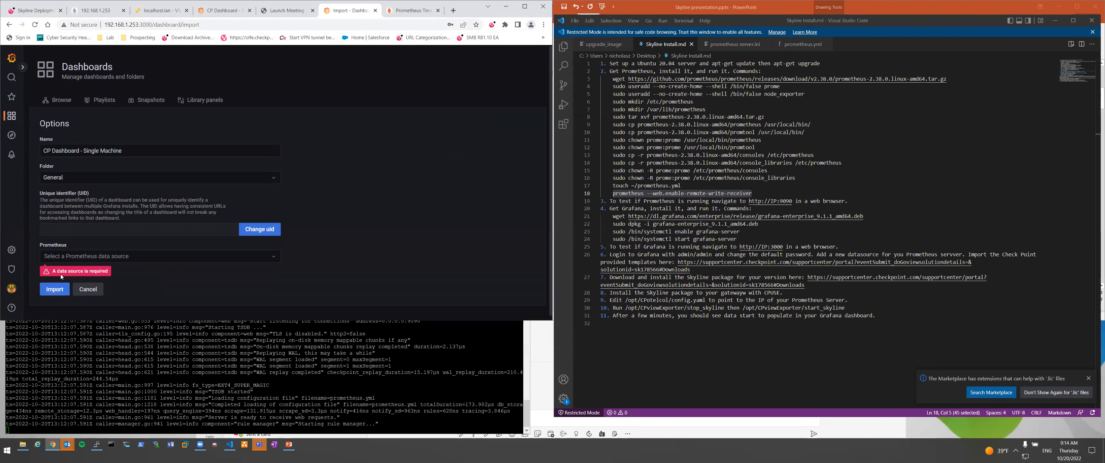
{"action": "left_click", "coordinate": [99, 256]}
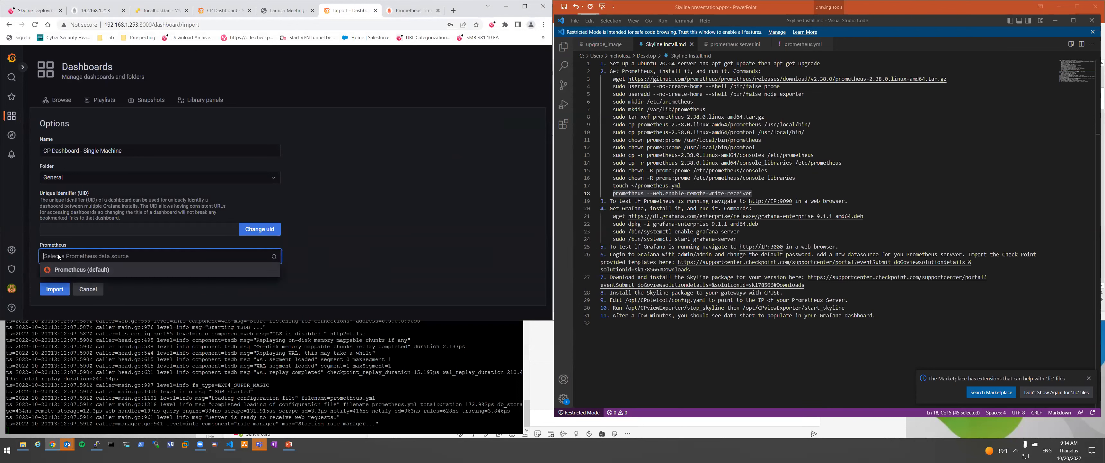
{"action": "left_click", "coordinate": [78, 271]}
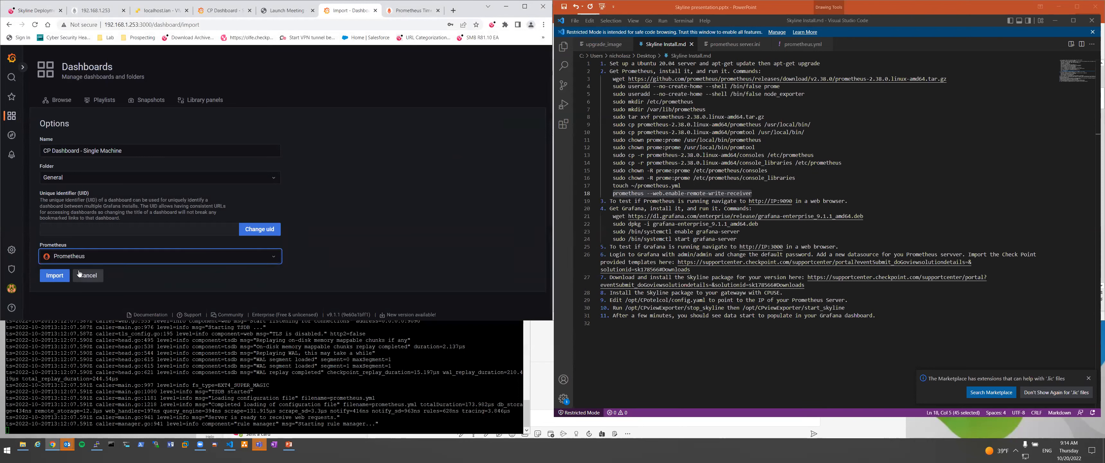
{"action": "left_click", "coordinate": [58, 277]}
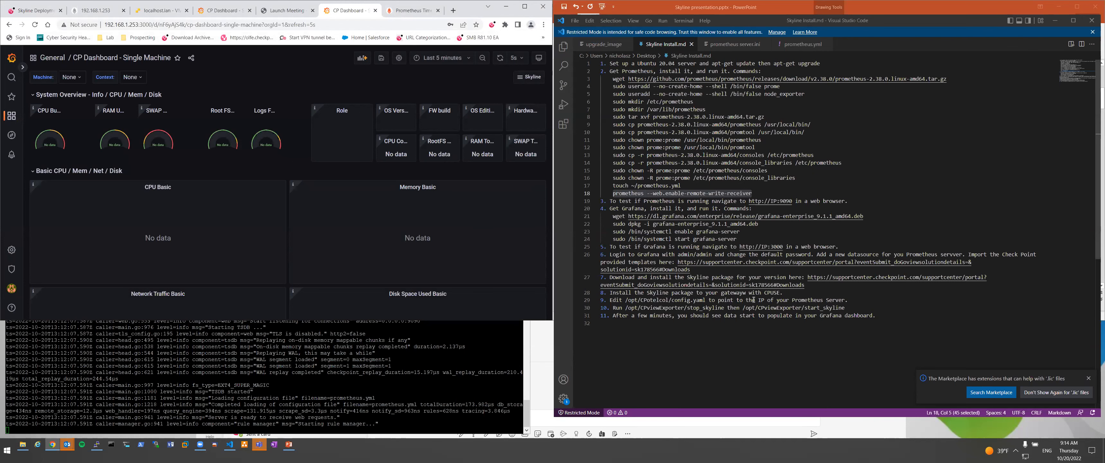
{"action": "key", "text": "ctrl+1"}
Look over the package rows in the Skyline downloads table and the install notes.
{"action": "scroll", "coordinate": [185, 187], "scroll_direction": "up", "scroll_amount": 4}
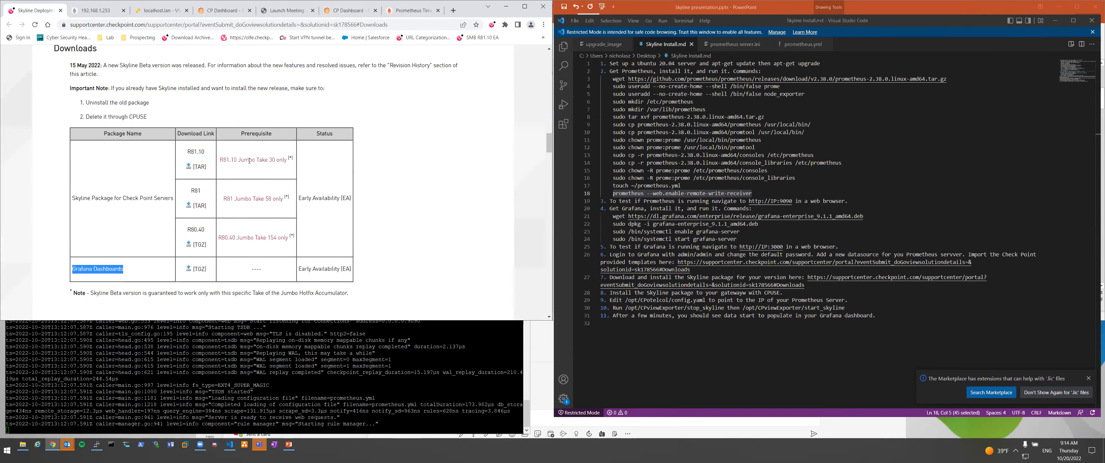
{"action": "left_click_drag", "start_coordinate": [185, 187], "coordinate": [337, 269]}
{"action": "left_click", "coordinate": [337, 269]}
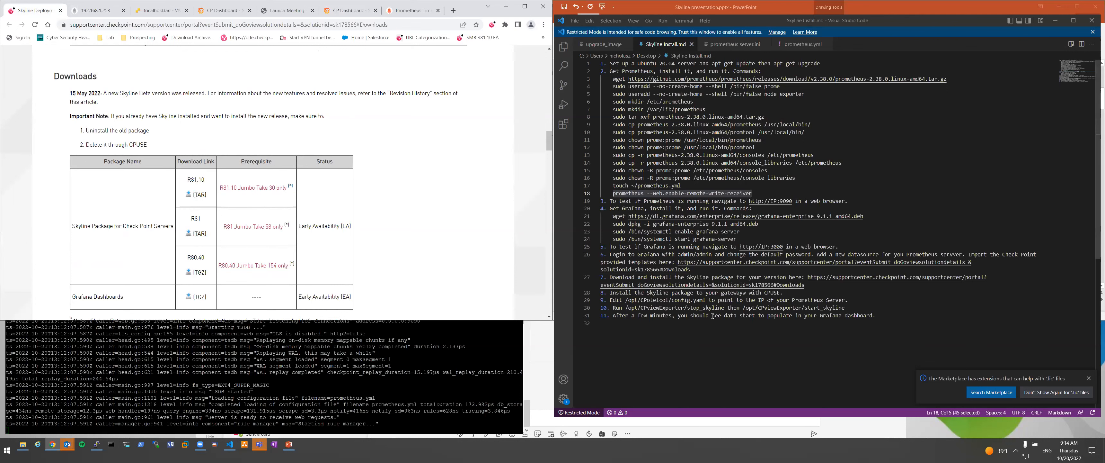
{"action": "left_click", "coordinate": [783, 300]}
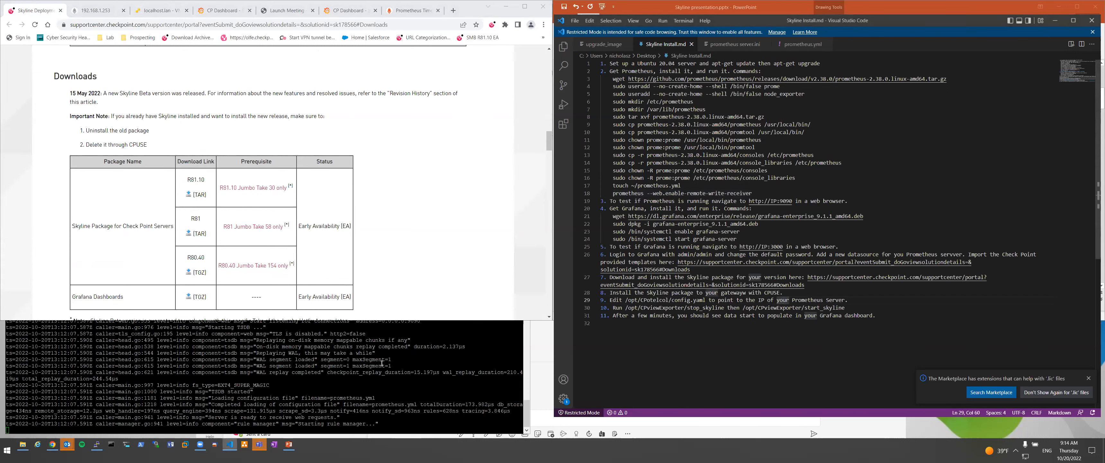
{"action": "left_click", "coordinate": [335, 365]}
Open a new PuTTY session to the saved sdwan3200 gateway and log in as admin.
{"action": "right_click", "coordinate": [197, 134]}
{"action": "left_click", "coordinate": [240, 213]}
{"action": "double_click", "coordinate": [541, 254]}
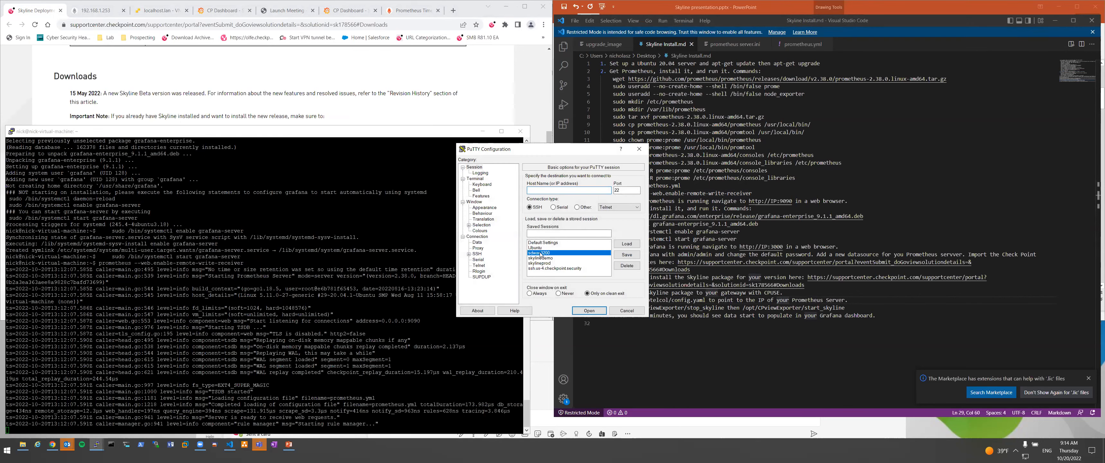
{"action": "type", "text": "admin"}
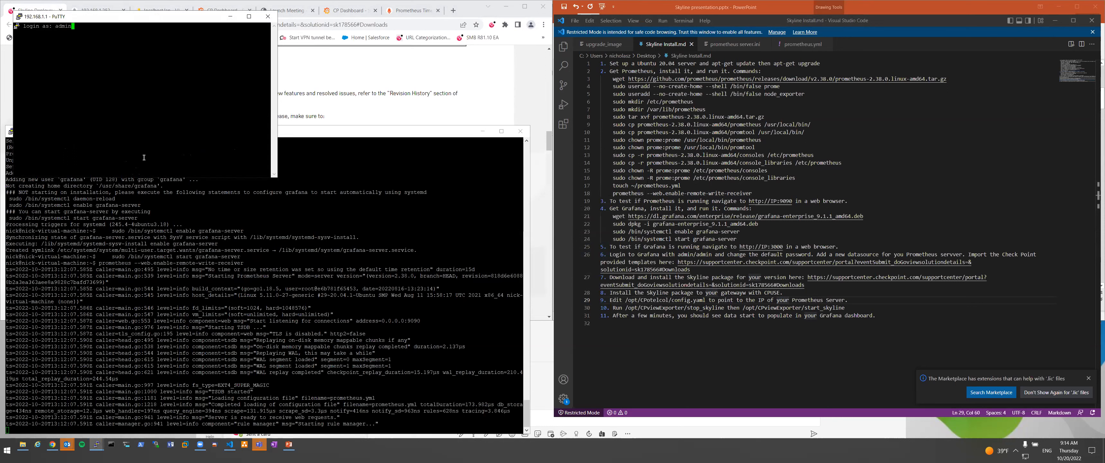
{"action": "key", "text": "Return"}
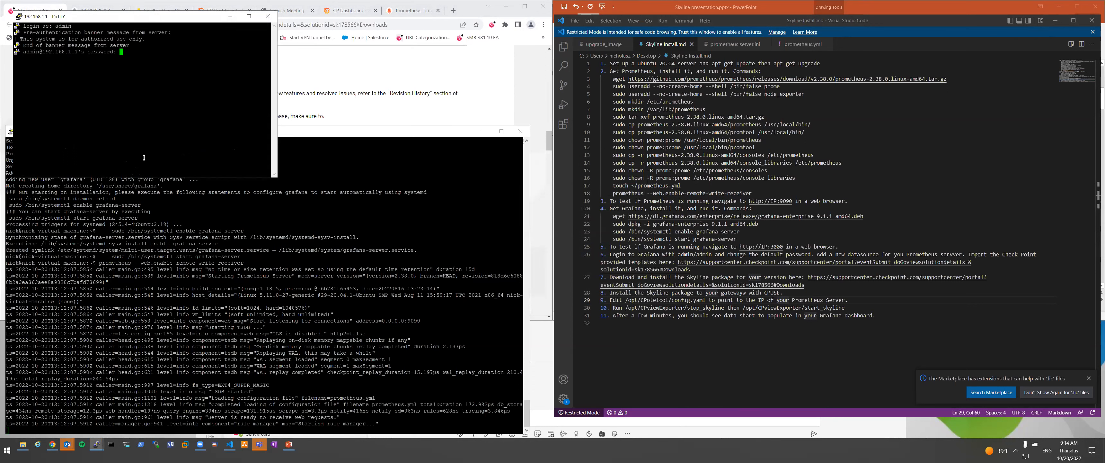
{"action": "key", "text": "Return"}
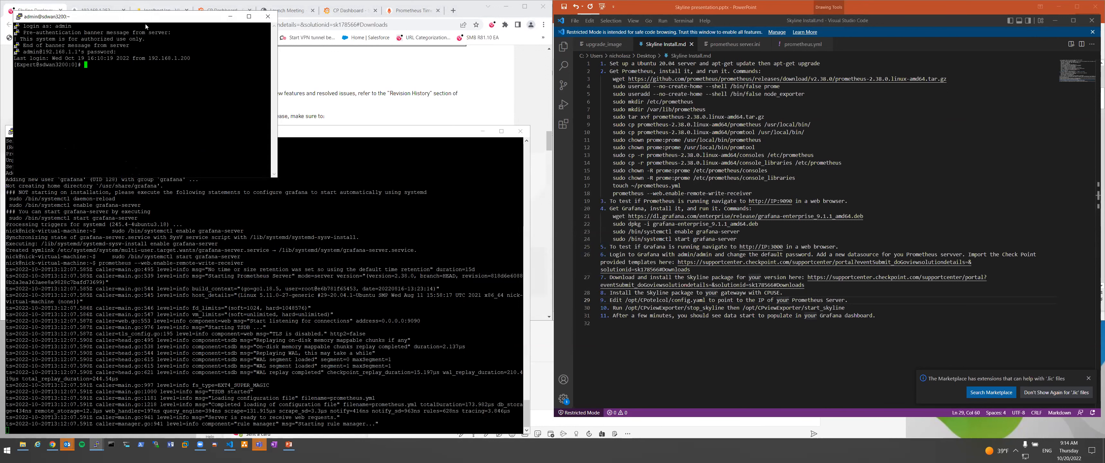
{"action": "left_click_drag", "start_coordinate": [150, 18], "coordinate": [283, 191]}
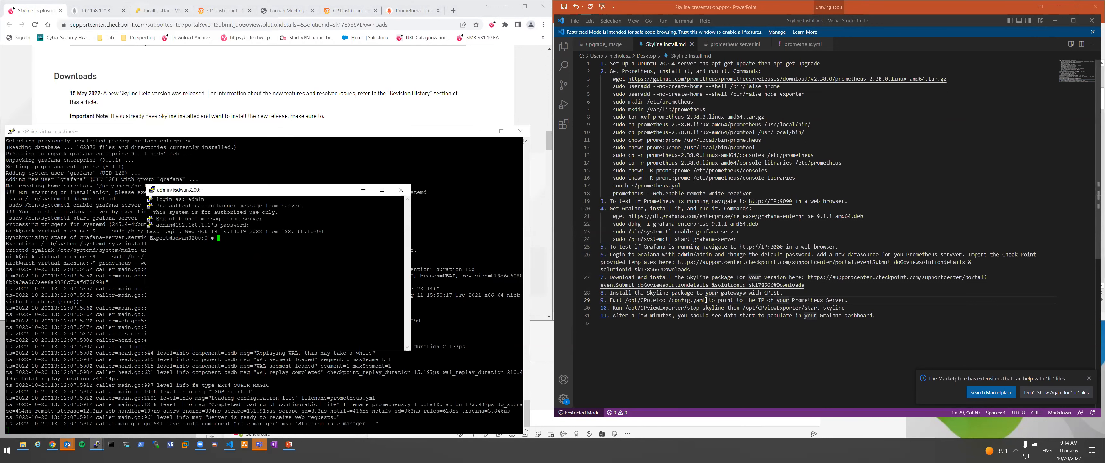
Copy the /opt/CPotelcol/config.yaml path from the notes and try opening it with nano.
{"action": "left_click_drag", "start_coordinate": [705, 299], "coordinate": [627, 300]}
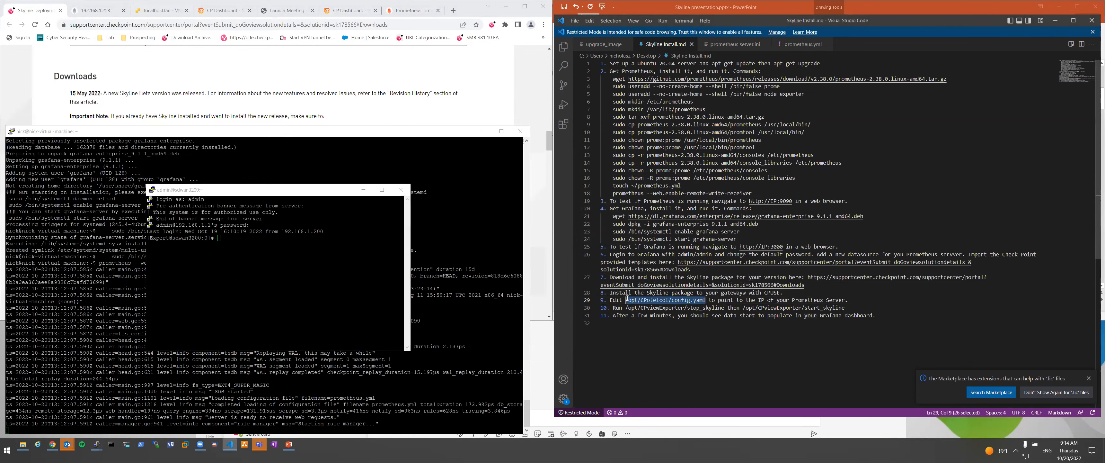
{"action": "right_click", "coordinate": [627, 301]}
{"action": "left_click", "coordinate": [648, 377]}
{"action": "left_click", "coordinate": [281, 305]}
{"action": "type", "text": "nano"}
{"action": "right_click", "coordinate": [327, 288]}
{"action": "key", "text": "Return"}
Open /opt/CPotelcol/config.yaml in vi and check the exporter endpoint IP is 192.168.1.252.
{"action": "type", "text": "vi"}
{"action": "right_click", "coordinate": [327, 288]}
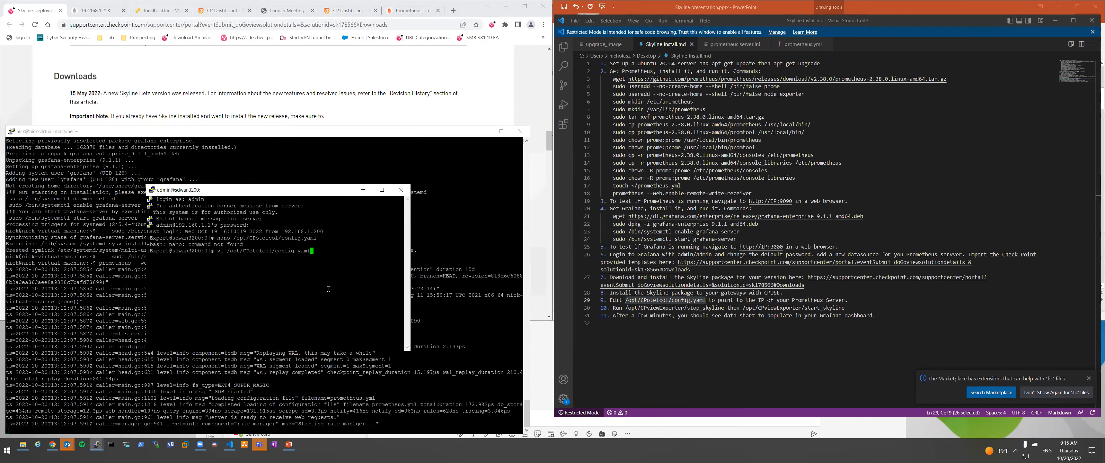
{"action": "key", "text": "Return"}
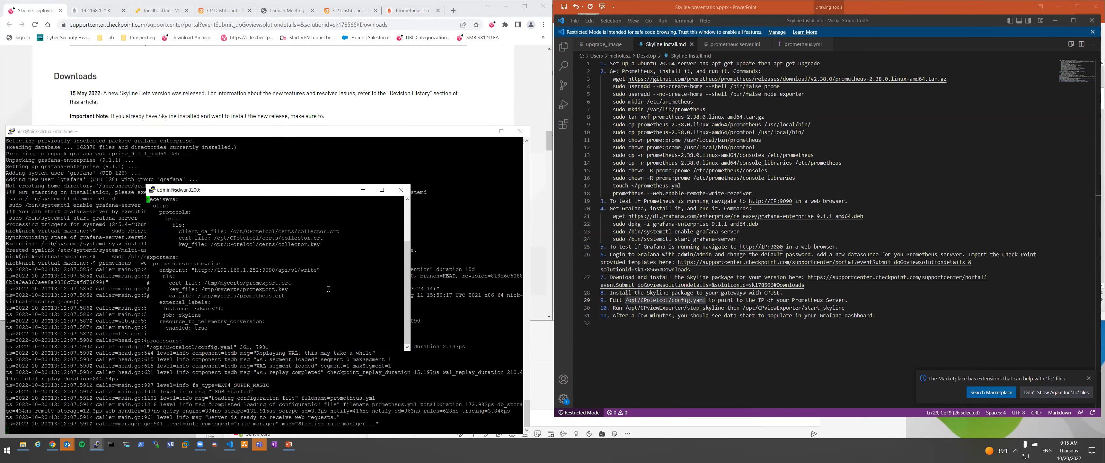
{"action": "key", "text": "Down"}
{"action": "key", "text": "Down"}
{"action": "key", "text": "Down"}
{"action": "key", "text": "Down"}
{"action": "key", "text": "Down"}
{"action": "key", "text": "Down"}
{"action": "key", "text": "Down"}
{"action": "key", "text": "Down"}
{"action": "key", "text": "Down"}
{"action": "key", "text": "Down"}
{"action": "key", "text": "Down"}
{"action": "key", "text": "w"}
{"action": "key", "text": "w"}
{"action": "key", "text": "w"}
{"action": "key", "text": "w"}
{"action": "key", "text": "w"}
{"action": "key", "text": "w"}
{"action": "key", "text": "w"}
{"action": "key", "text": "w"}
{"action": "key", "text": "w"}
{"action": "key", "text": "w"}
{"action": "key", "text": "w"}
{"action": "key", "text": "w"}
{"action": "left_click_drag", "start_coordinate": [258, 269], "coordinate": [217, 270]}
{"action": "left_click", "coordinate": [259, 269]}
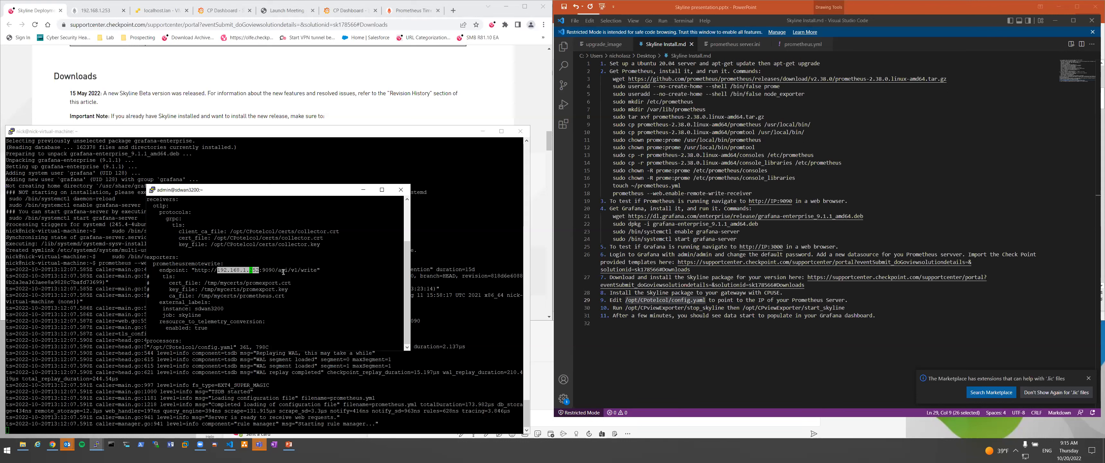
{"action": "left_click", "coordinate": [262, 271]}
Look over the instance name and metrics sections, then quit vi with :q without saving.
{"action": "key", "text": "Down"}
{"action": "key", "text": "Down"}
{"action": "key", "text": "Down"}
{"action": "key", "text": "Down"}
{"action": "key", "text": "Down"}
{"action": "key", "text": "Down"}
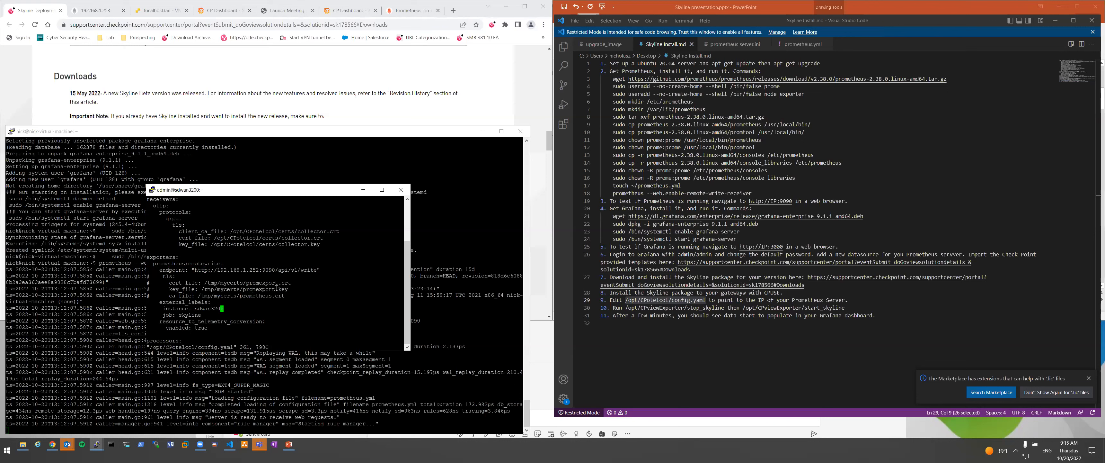
{"action": "key", "text": "F1"}
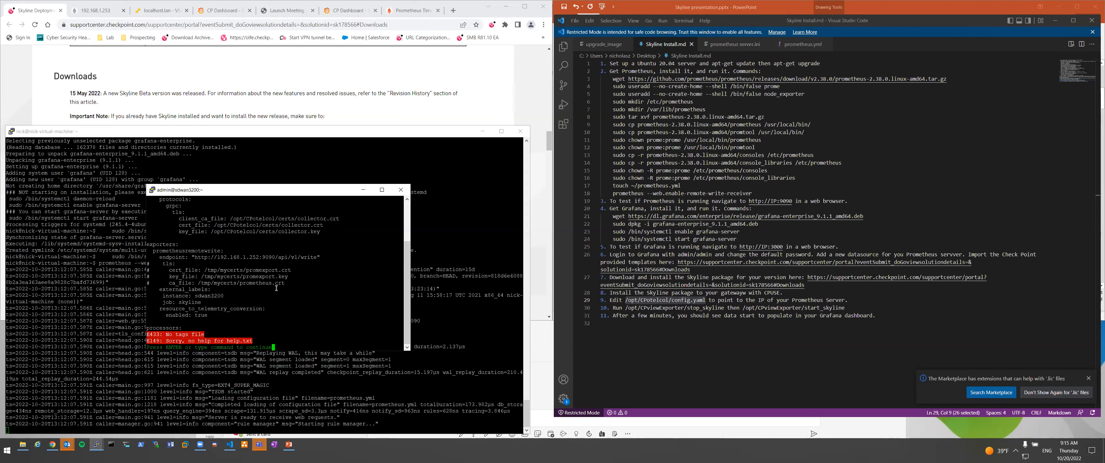
{"action": "key", "text": "Return"}
{"action": "key", "text": "Down"}
{"action": "key", "text": "Down"}
{"action": "key", "text": "Down"}
{"action": "key", "text": "Down"}
{"action": "key", "text": "Down"}
{"action": "key", "text": "Down"}
{"action": "key", "text": "Down"}
{"action": "key", "text": "Down"}
{"action": "key", "text": "Down"}
{"action": "key", "text": "Down"}
{"action": "key", "text": "Down"}
{"action": "key", "text": "Down"}
{"action": "key", "text": "Down"}
{"action": "key", "text": "Down"}
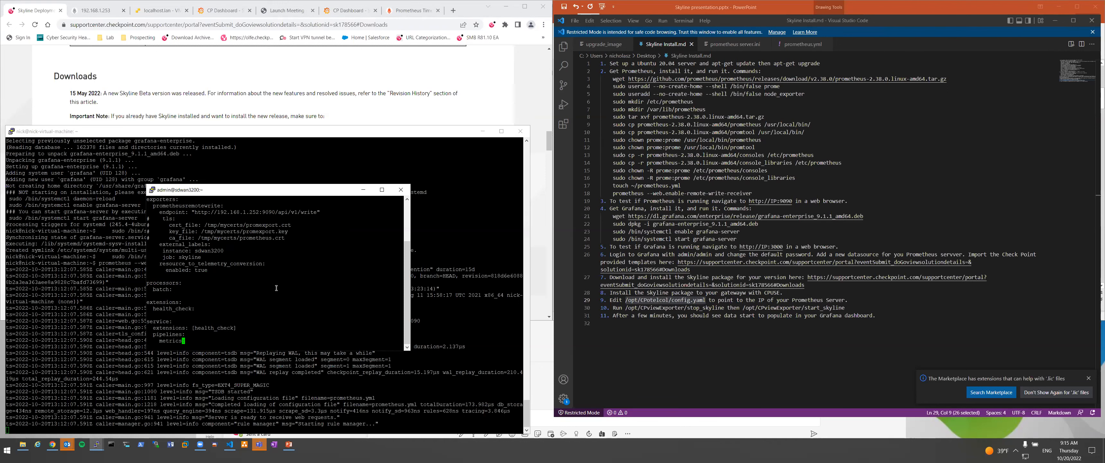
{"action": "type", "text": ":q"}
{"action": "key", "text": "Return"}
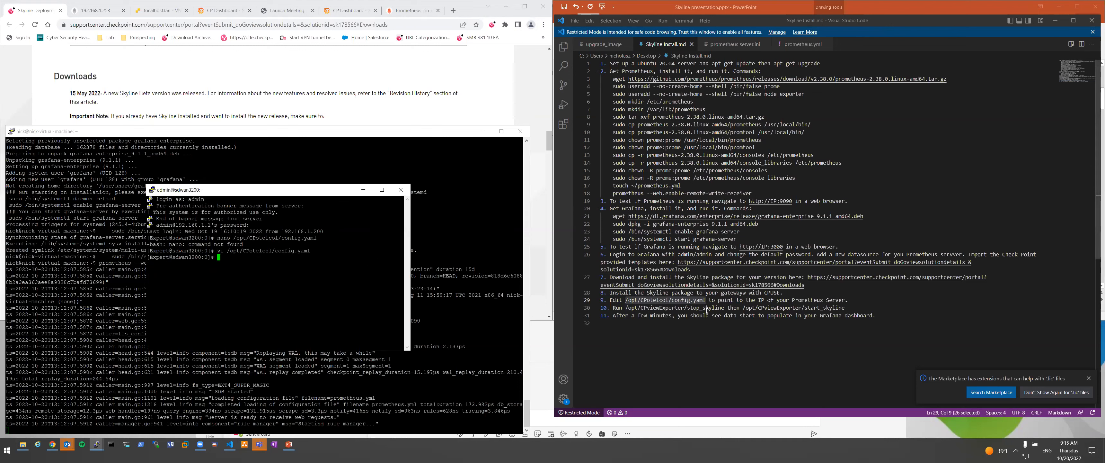
Select the stop_skyline and start_skyline commands in the install notes, then return to Grafana.
{"action": "left_click_drag", "start_coordinate": [724, 307], "coordinate": [625, 306]}
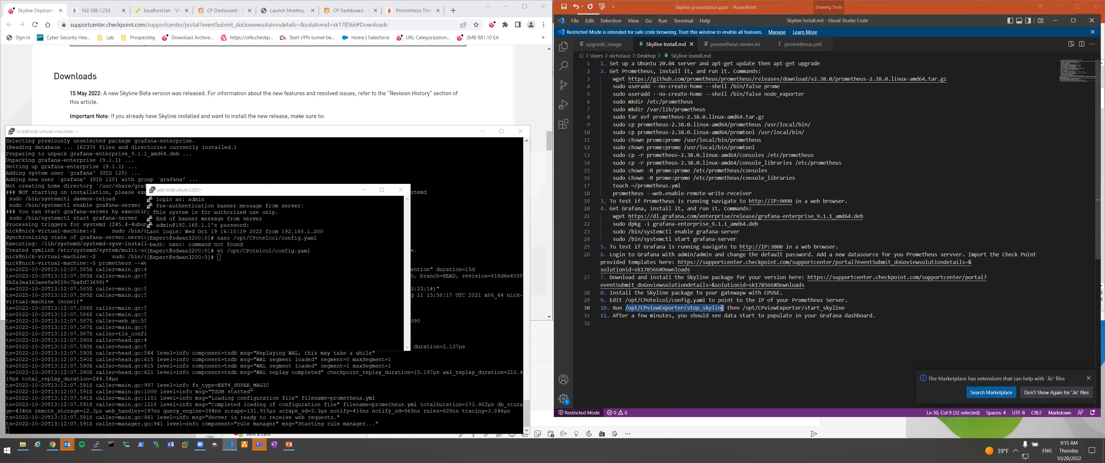
{"action": "left_click_drag", "start_coordinate": [743, 307], "coordinate": [844, 307]}
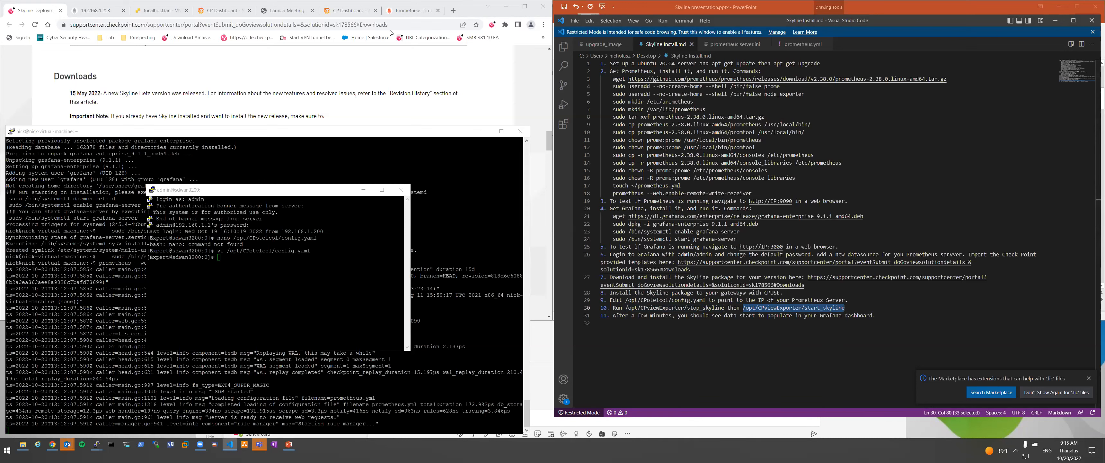
{"action": "left_click", "coordinate": [350, 10]}
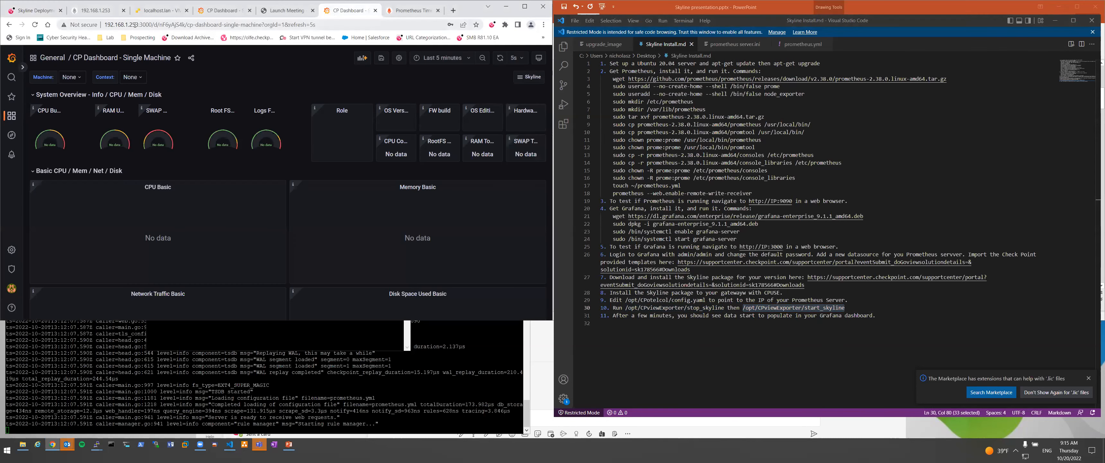
Load Grafana at 192.168.1.252:3000 and open the CP Dashboard - Single Machine dashboard.
{"action": "left_click_drag", "start_coordinate": [136, 24], "coordinate": [376, 22]}
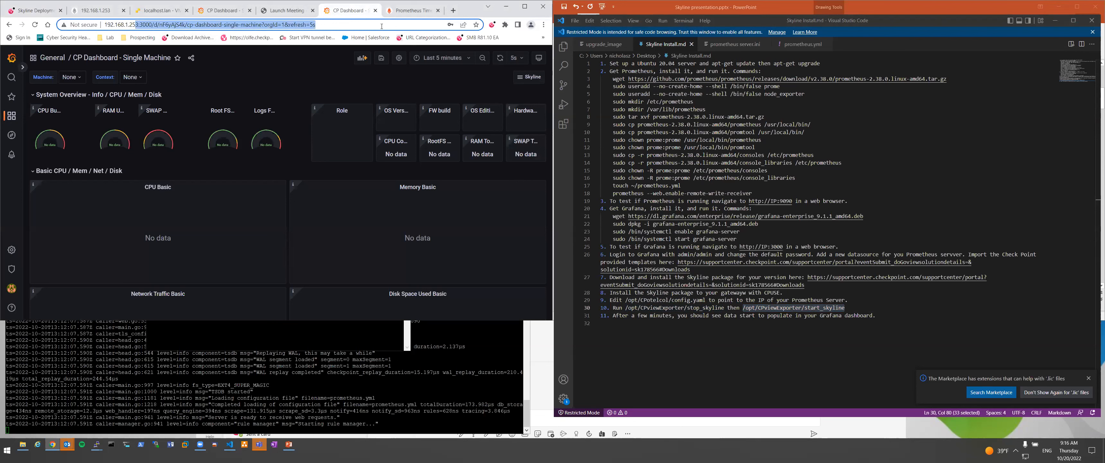
{"action": "type", "text": "2:9"}
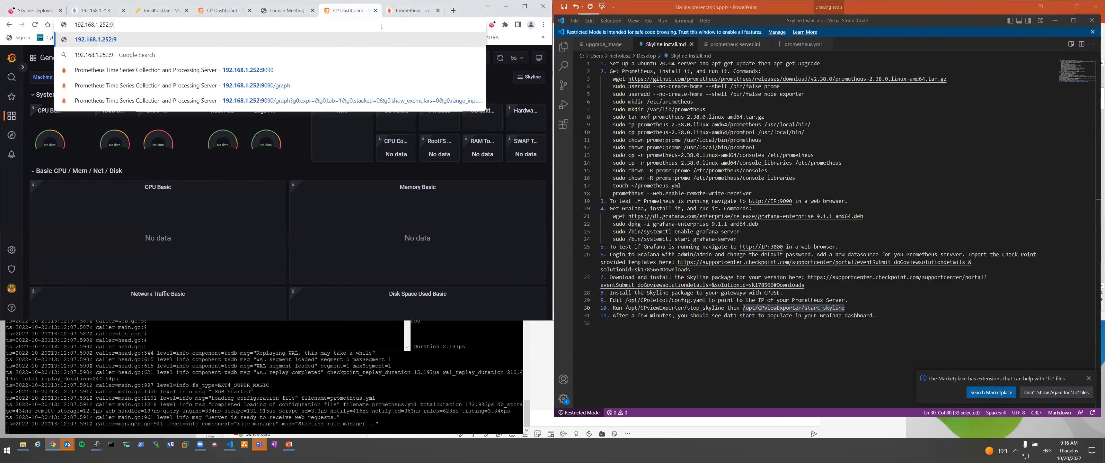
{"action": "key", "text": "BackSpace"}
{"action": "type", "text": "3000"}
{"action": "key", "text": "Return"}
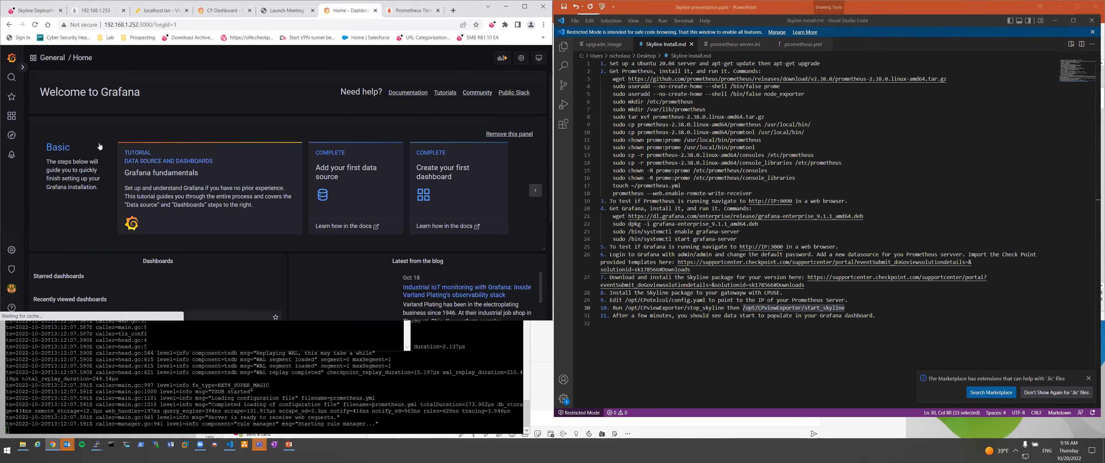
{"action": "left_click", "coordinate": [102, 317]}
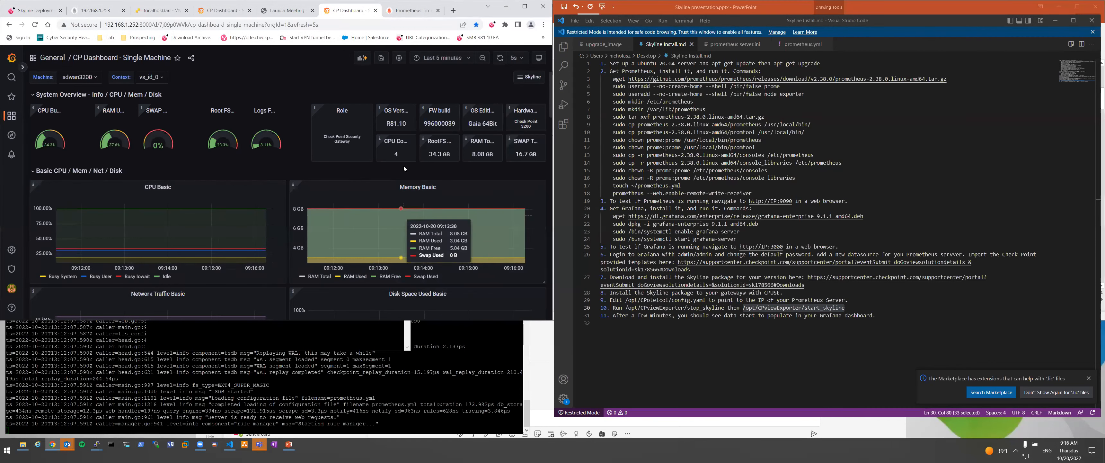
{"action": "scroll", "coordinate": [412, 170], "scroll_direction": "down", "scroll_amount": 5}
{"action": "scroll", "coordinate": [423, 173], "scroll_direction": "up", "scroll_amount": 2}
{"action": "scroll", "coordinate": [426, 172], "scroll_direction": "down", "scroll_amount": 7}
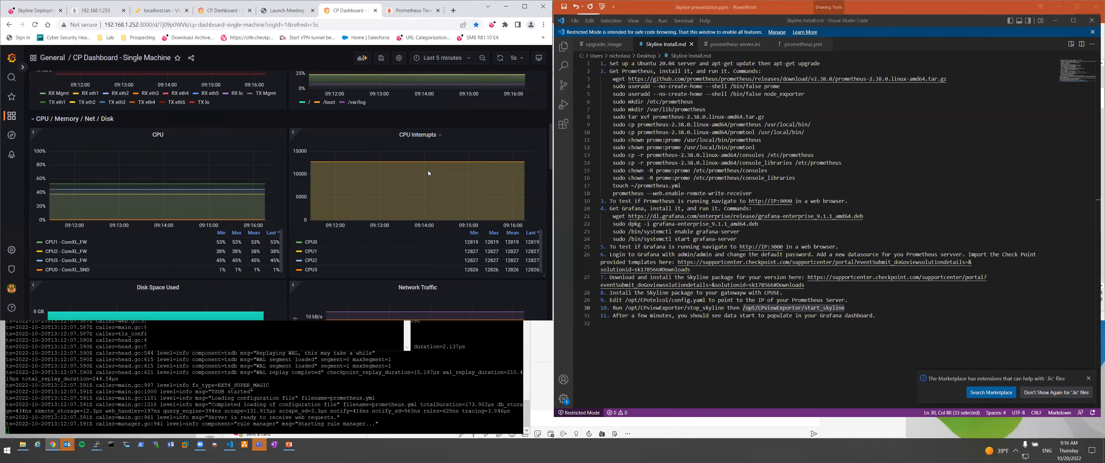
{"action": "scroll", "coordinate": [432, 176], "scroll_direction": "up", "scroll_amount": 10}
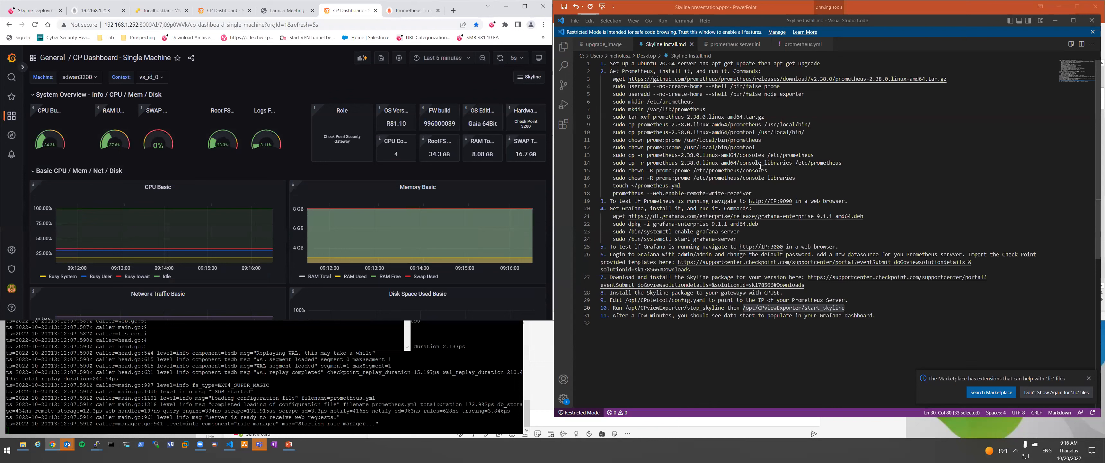
{"action": "left_click_drag", "start_coordinate": [758, 194], "coordinate": [601, 79]}
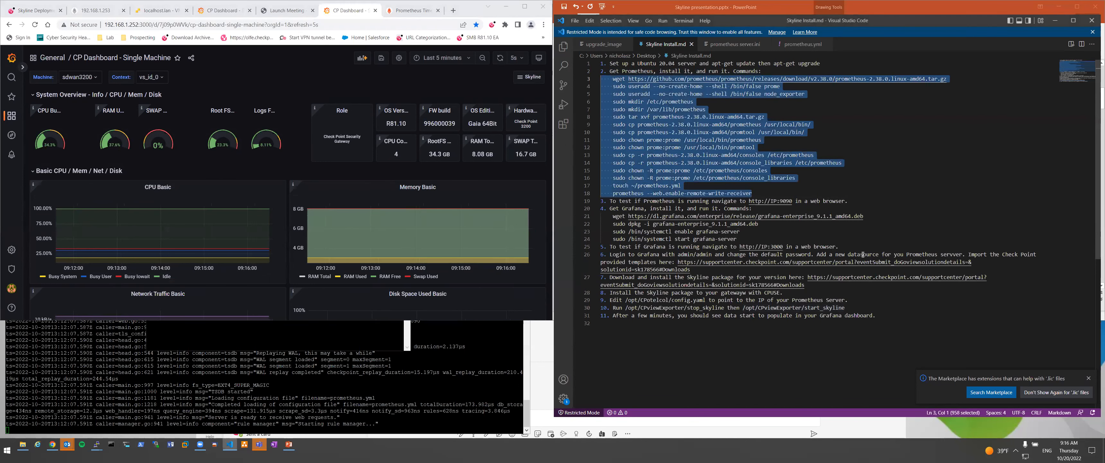
{"action": "left_click", "coordinate": [870, 231]}
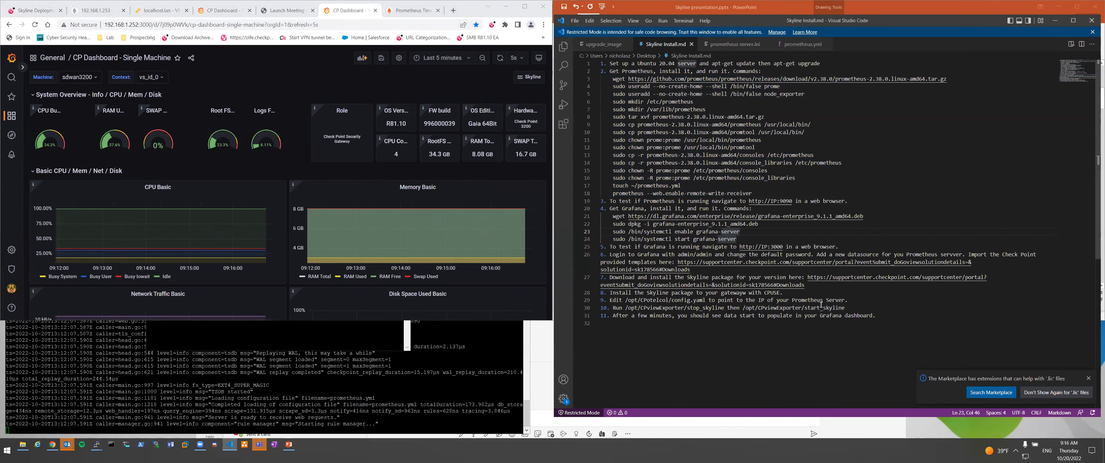
{"action": "left_click_drag", "start_coordinate": [705, 300], "coordinate": [624, 300]}
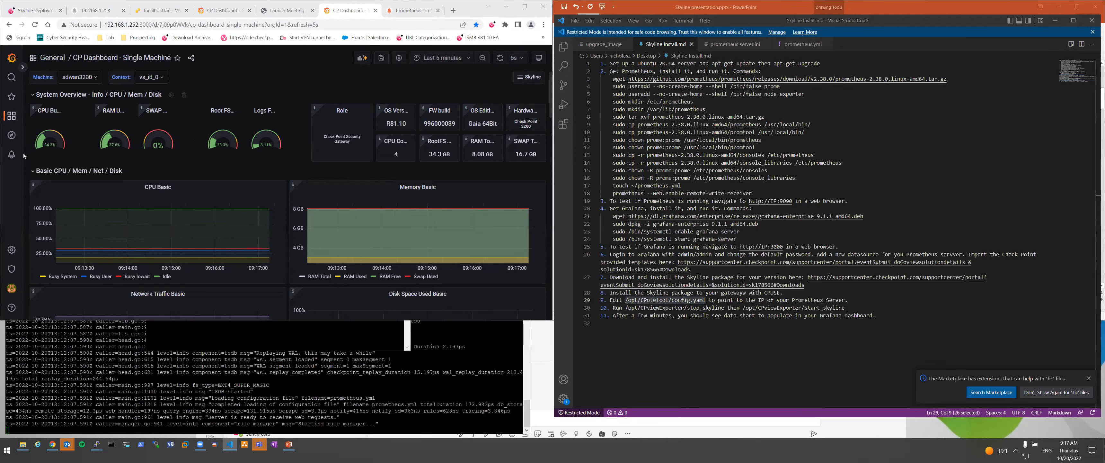
Import the all-assets overview dashboard JSON into Grafana with the Prometheus data source.
{"action": "mouse_move", "coordinate": [12, 115]}
{"action": "left_click", "coordinate": [50, 123]}
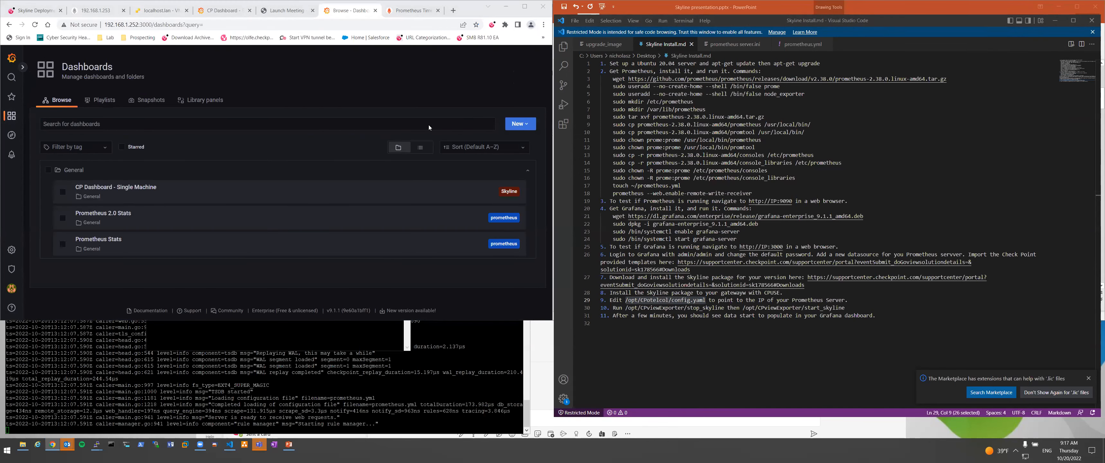
{"action": "left_click", "coordinate": [520, 124]}
{"action": "left_click", "coordinate": [498, 167]}
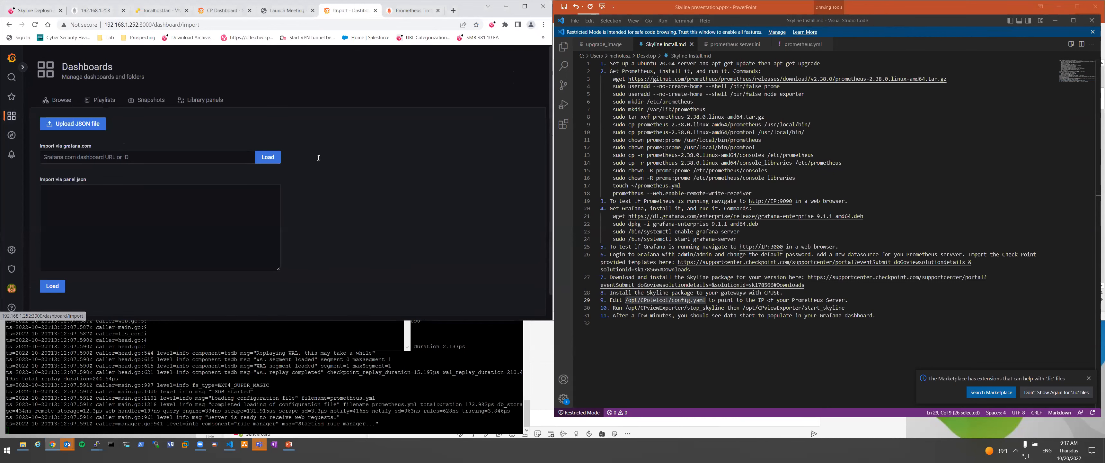
{"action": "left_click", "coordinate": [82, 126]}
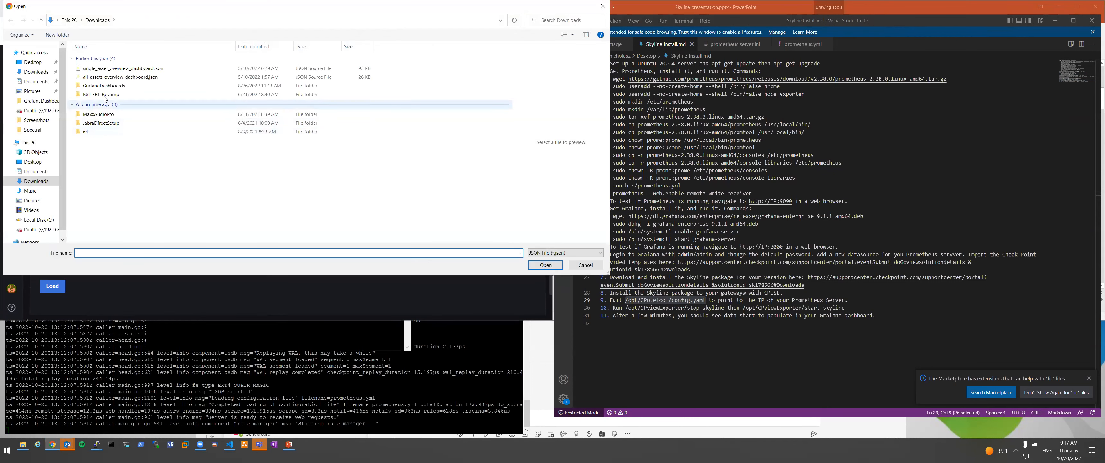
{"action": "double_click", "coordinate": [95, 77]}
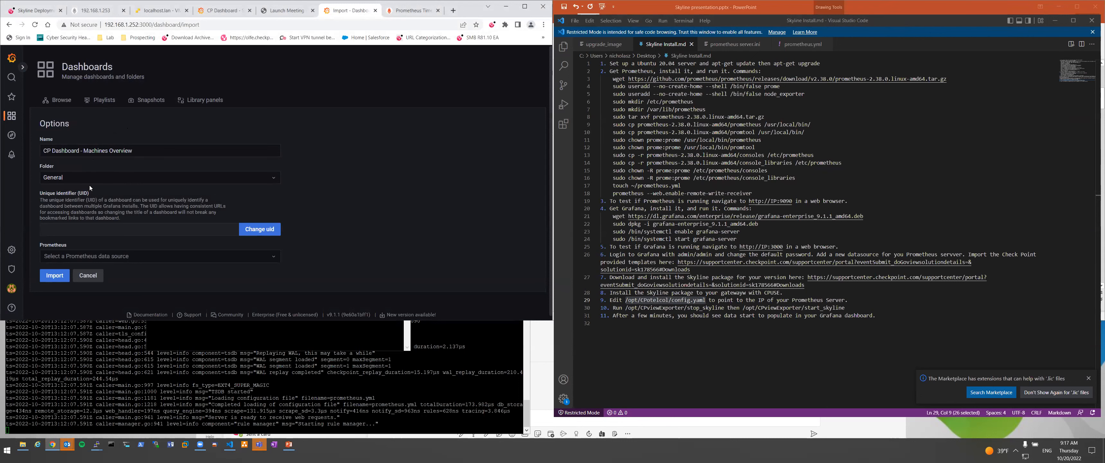
{"action": "left_click", "coordinate": [103, 255]}
{"action": "left_click", "coordinate": [86, 268]}
{"action": "left_click", "coordinate": [54, 275]}
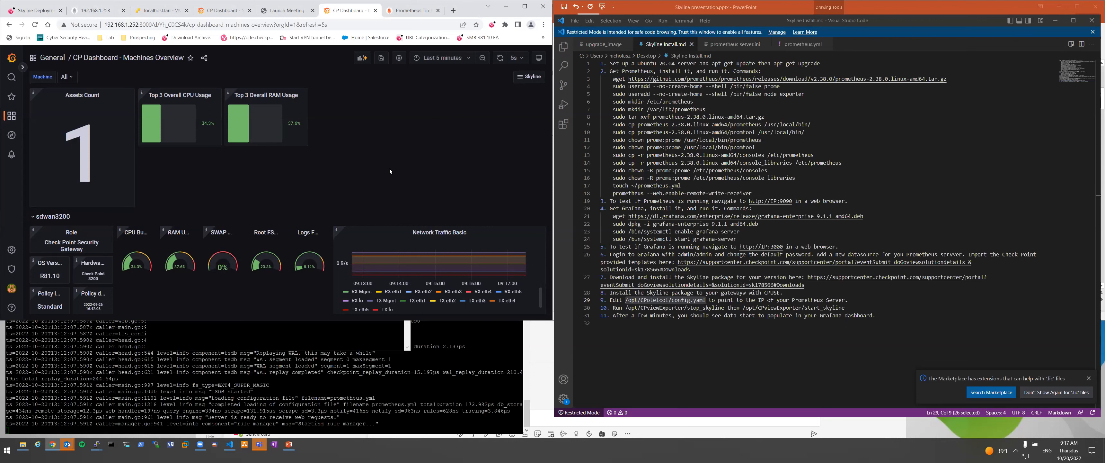
Check the Machine dropdown, keeping All, then revisit the Single Machine dashboard and Skyline downloads page.
{"action": "left_click", "coordinate": [67, 77]}
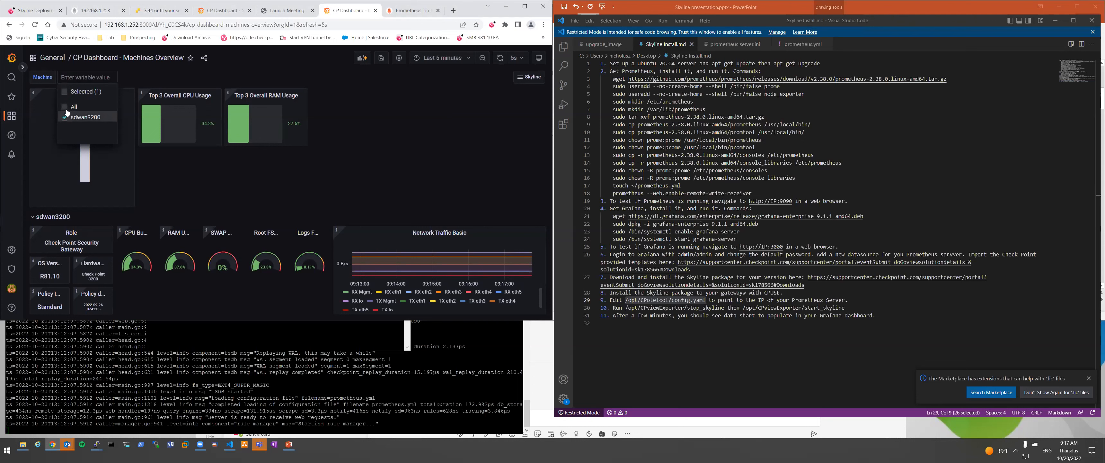
{"action": "left_click", "coordinate": [368, 183]}
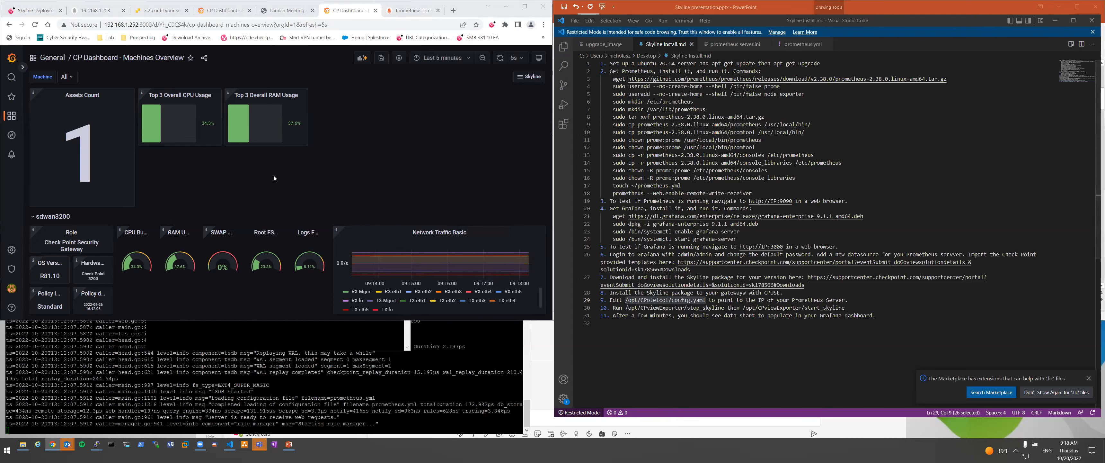
{"action": "mouse_move", "coordinate": [219, 11]}
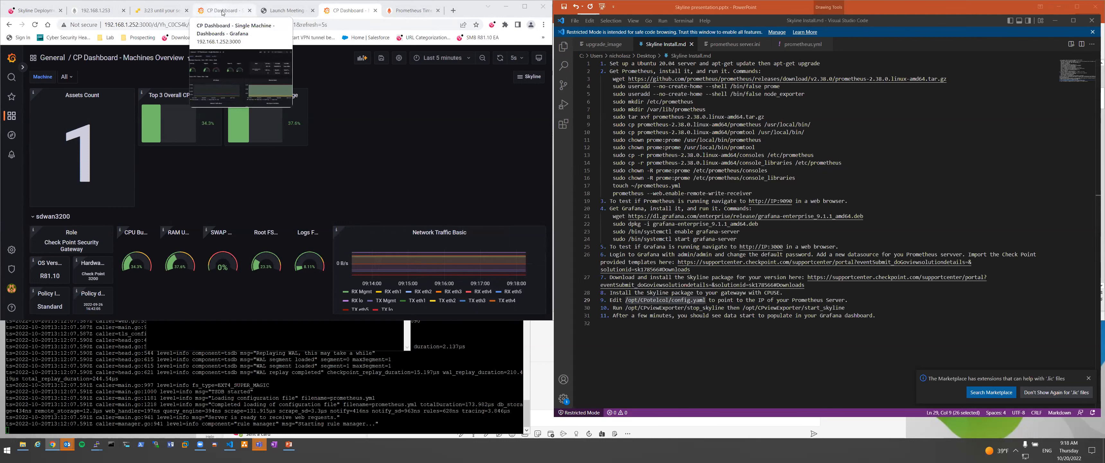
{"action": "left_click", "coordinate": [221, 11]}
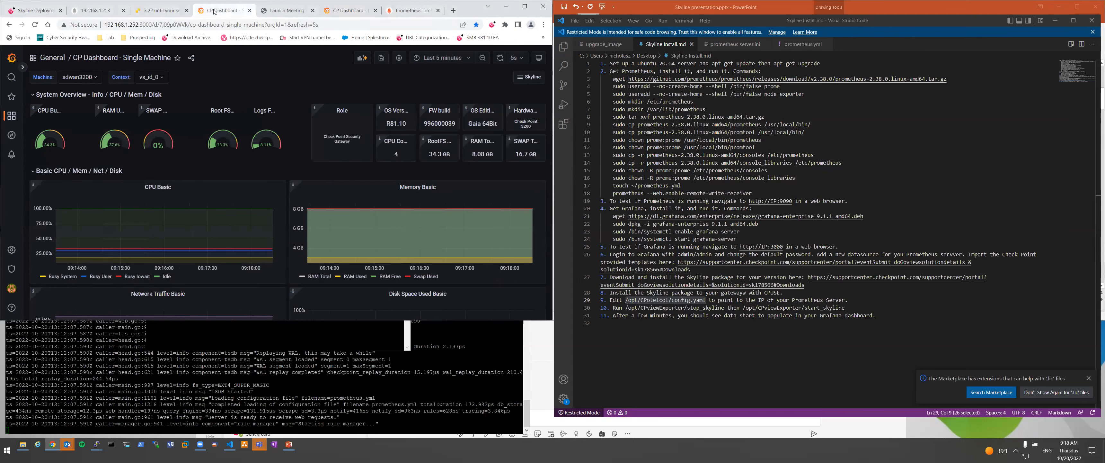
{"action": "left_click", "coordinate": [19, 11]}
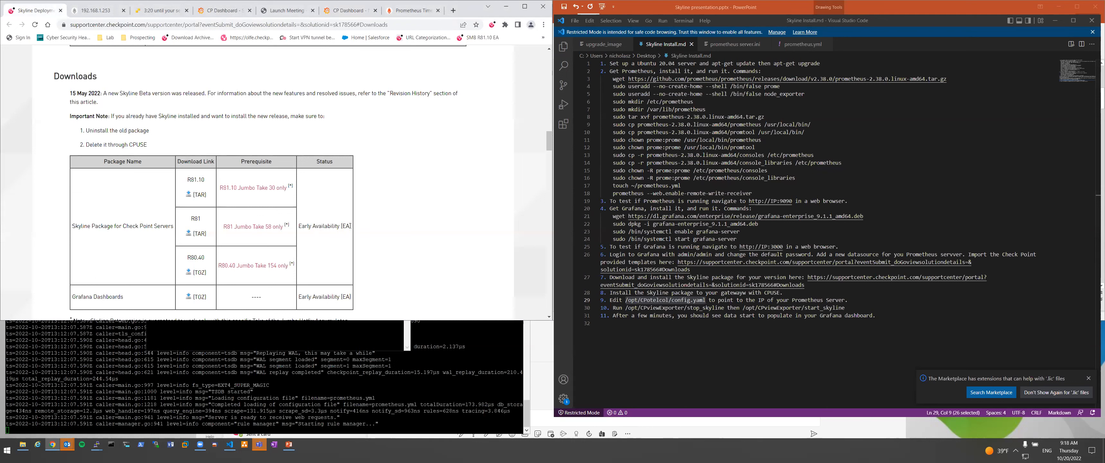
{"action": "left_click_drag", "start_coordinate": [352, 228], "coordinate": [297, 226]}
{"action": "left_click", "coordinate": [395, 206]}
Review Collected Metrics slides 3 to 5 in the Skyline deck, then return to the install notes.
{"action": "left_click", "coordinate": [289, 444]}
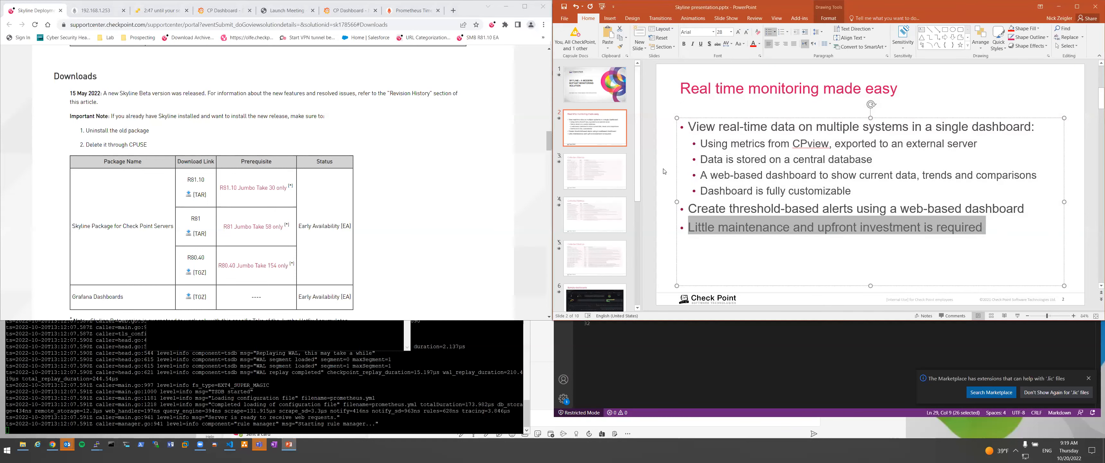
{"action": "left_click", "coordinate": [614, 176]}
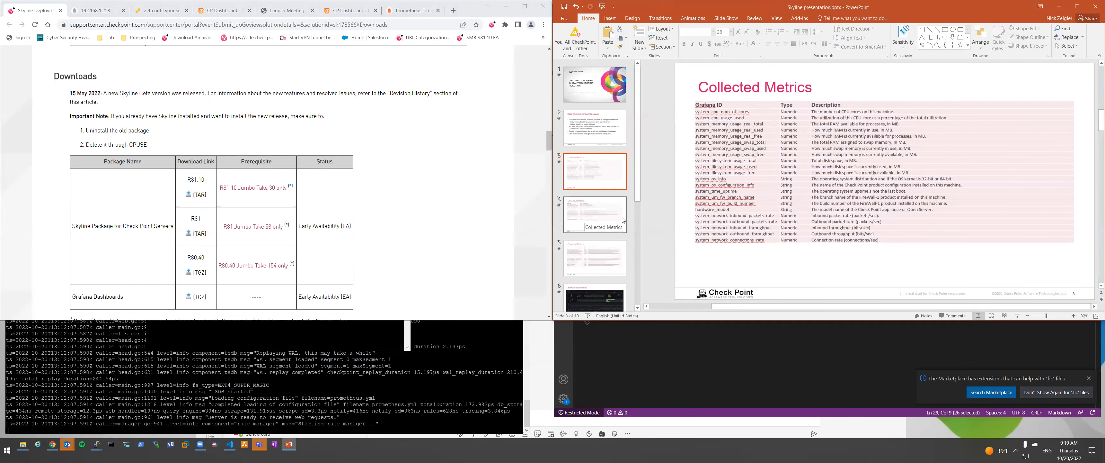
{"action": "left_click", "coordinate": [620, 220]}
{"action": "left_click", "coordinate": [620, 256]}
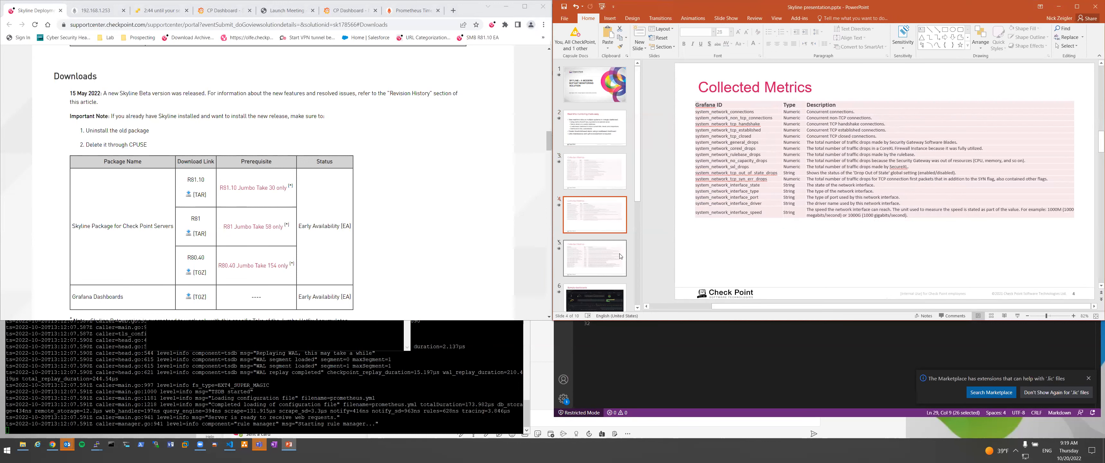
{"action": "left_click", "coordinate": [616, 213]}
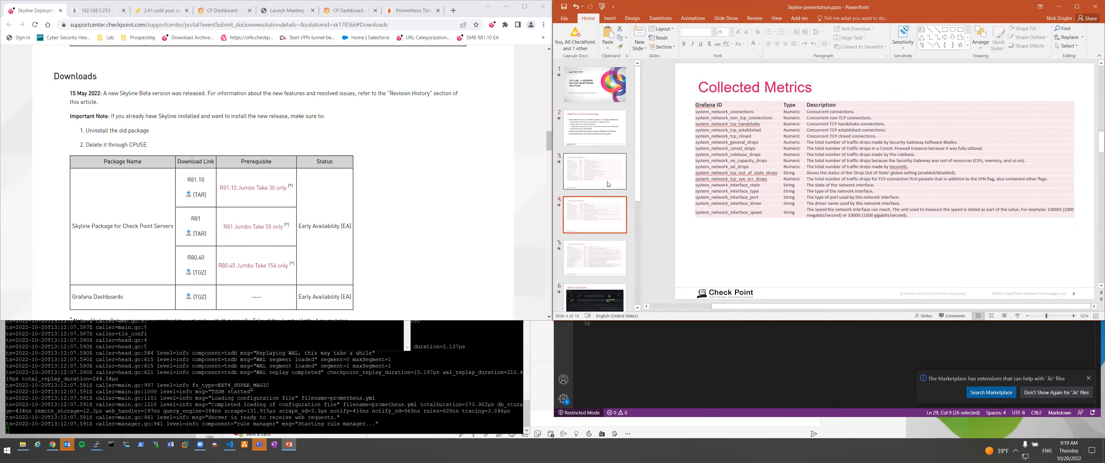
{"action": "left_click", "coordinate": [616, 180]}
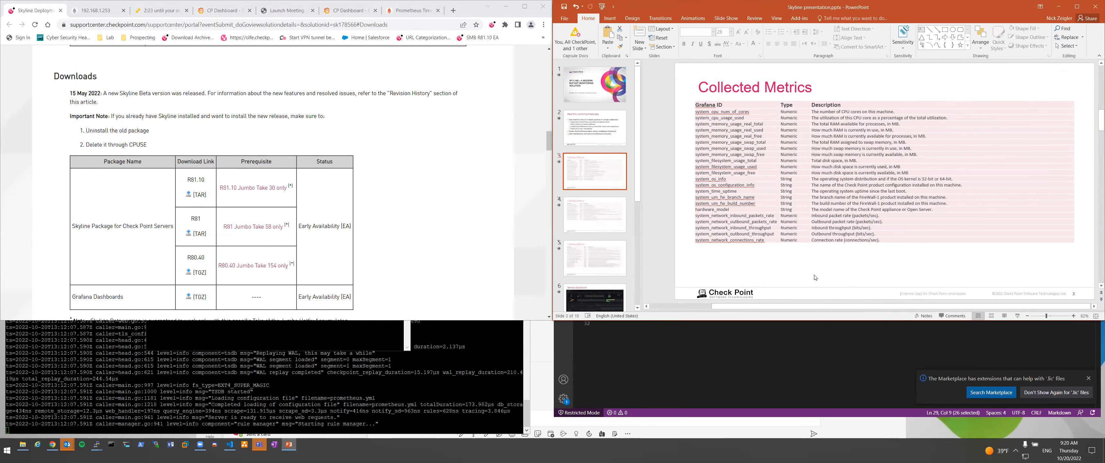
{"action": "left_click", "coordinate": [640, 355]}
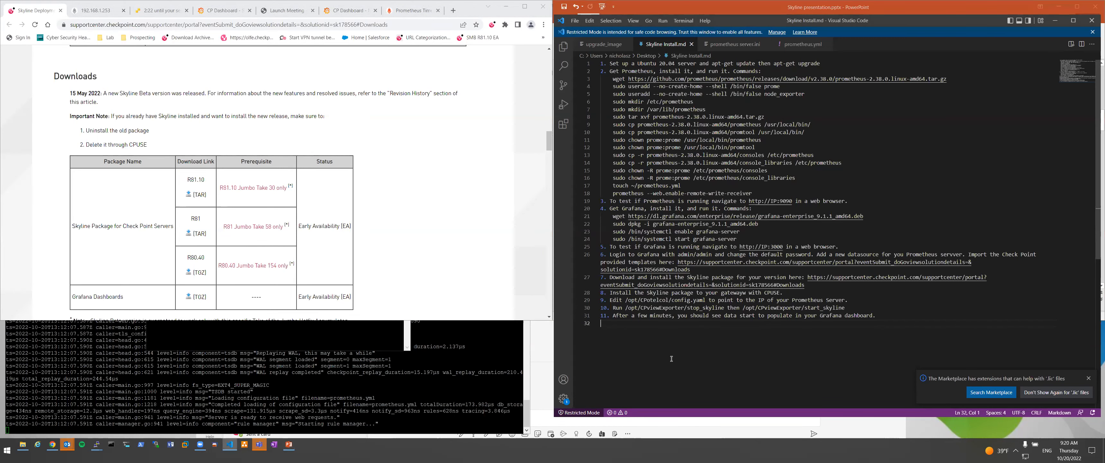
Type a contact e-mail address on a new last line of Skyline Install.md, then switch to prometheus server.ini.
{"action": "key", "text": "Return"}
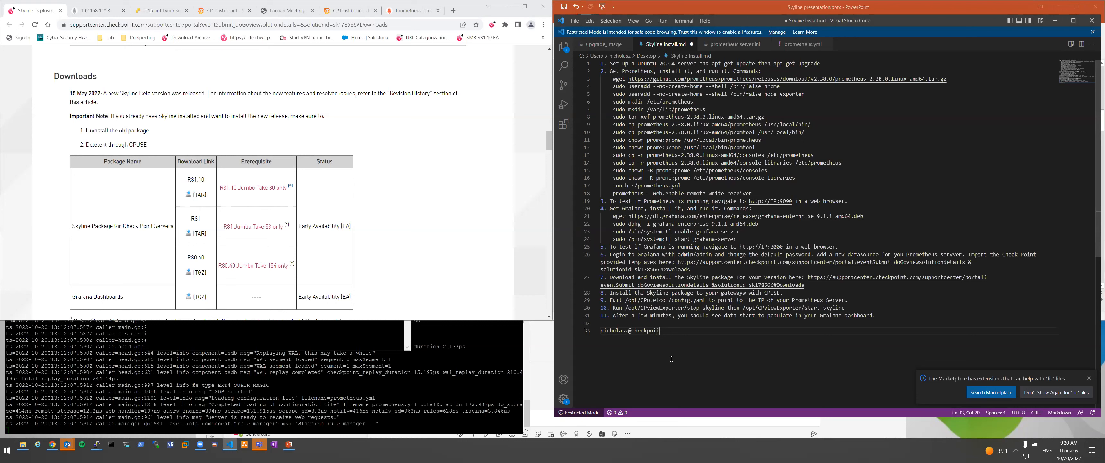
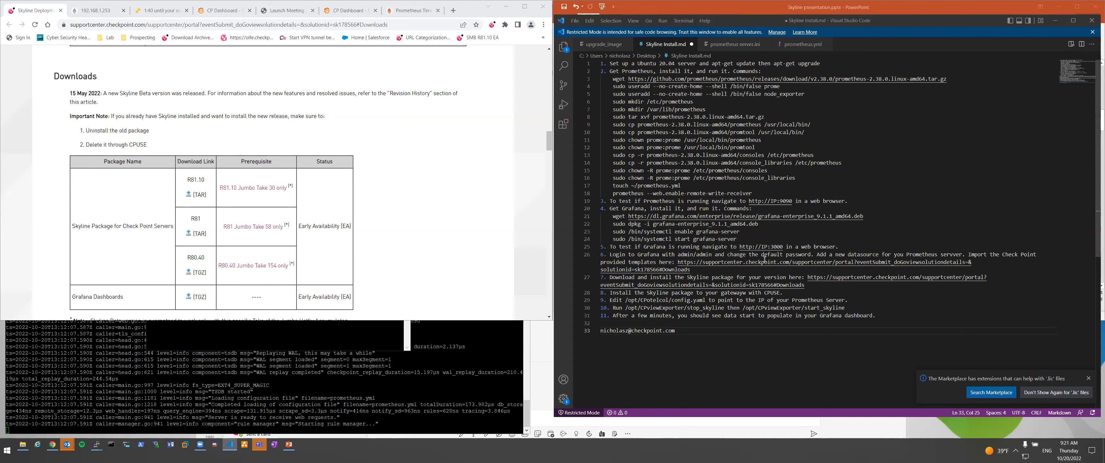
{"action": "left_click", "coordinate": [754, 234]}
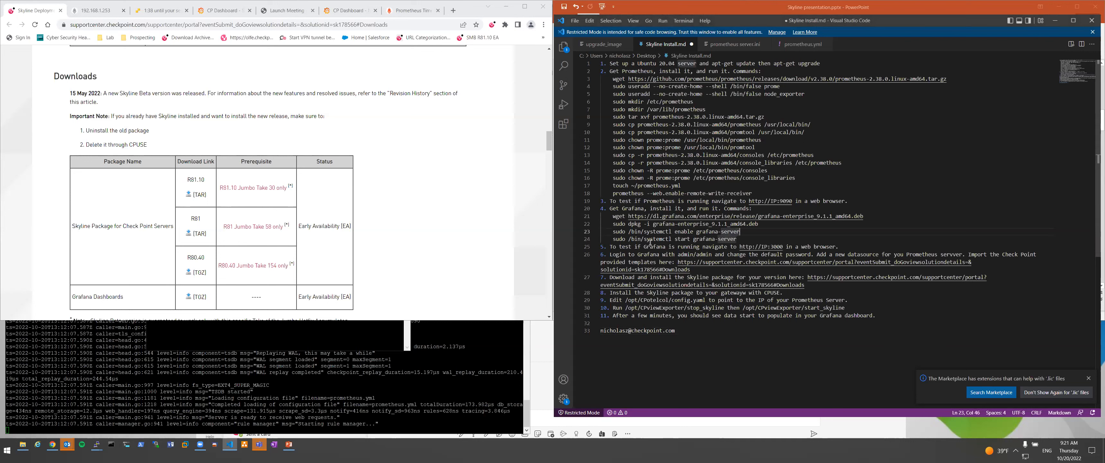
{"action": "left_click", "coordinate": [729, 48]}
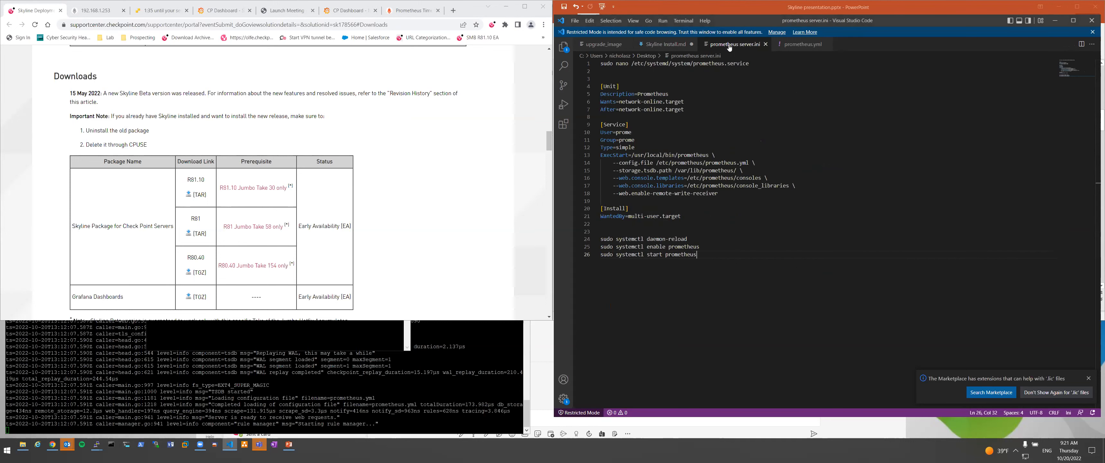
{"action": "left_click_drag", "start_coordinate": [674, 64], "coordinate": [753, 63]}
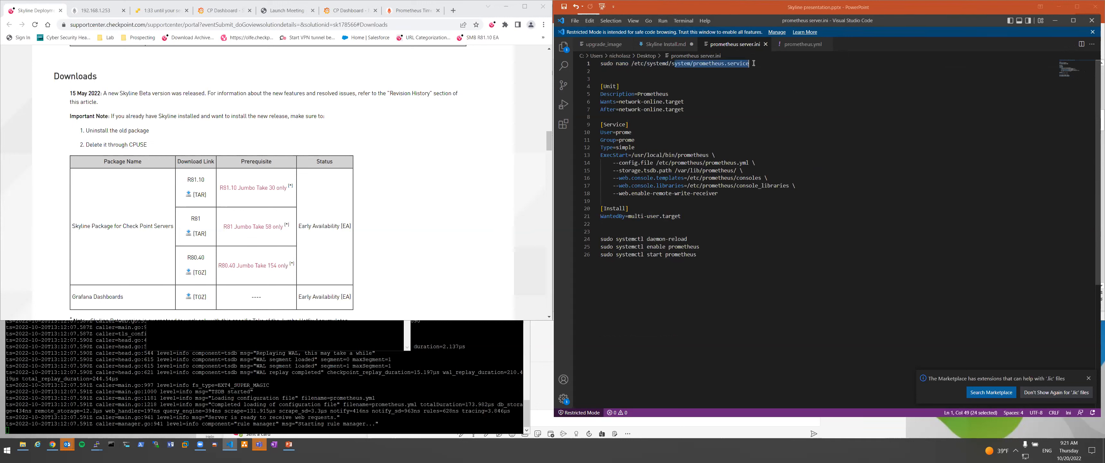
{"action": "left_click", "coordinate": [754, 63]}
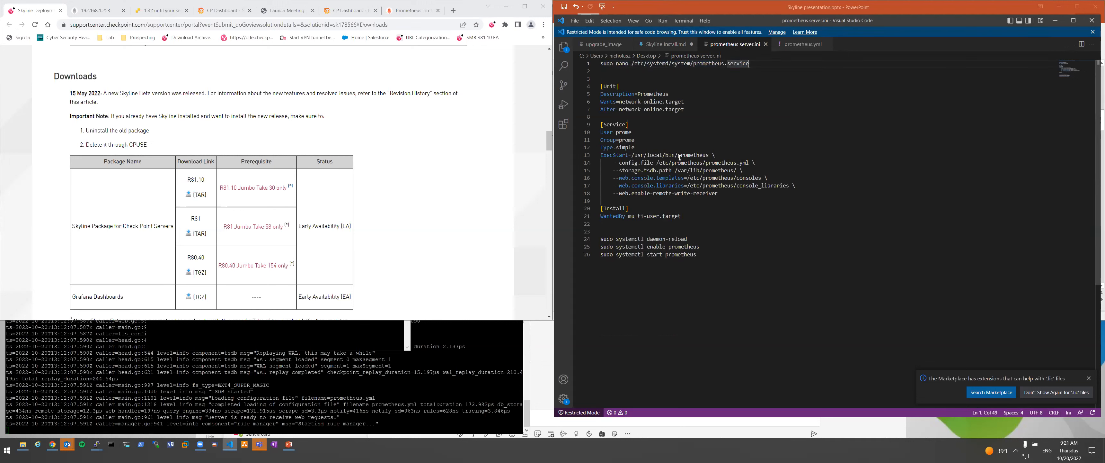
{"action": "left_click_drag", "start_coordinate": [697, 255], "coordinate": [602, 238]}
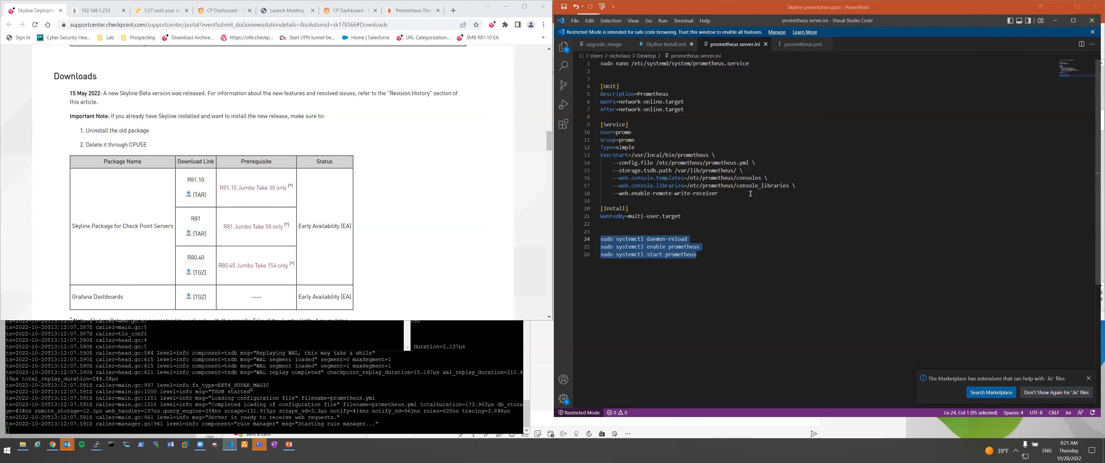
{"action": "left_click_drag", "start_coordinate": [704, 257], "coordinate": [604, 63]}
{"action": "key", "text": "ctrl+a"}
{"action": "key", "text": "Right"}
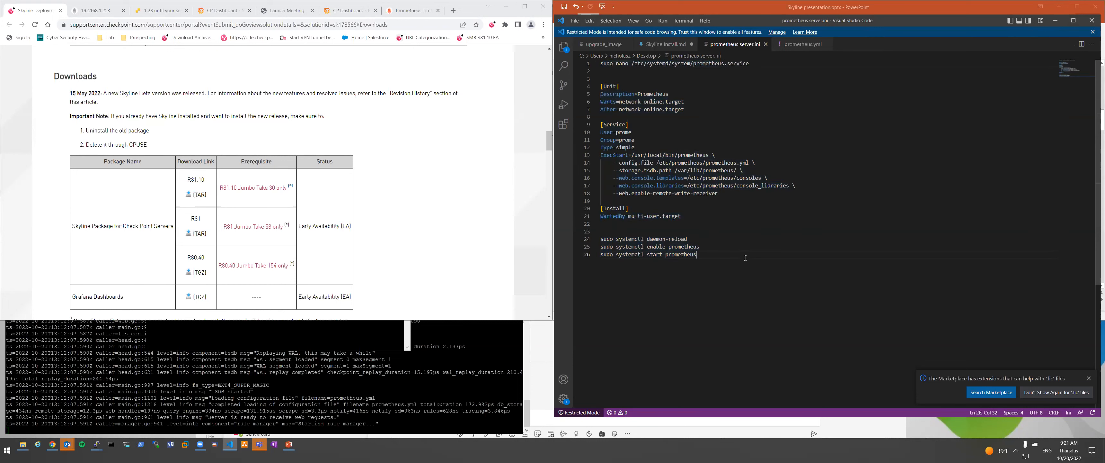
{"action": "left_click", "coordinate": [370, 232]}
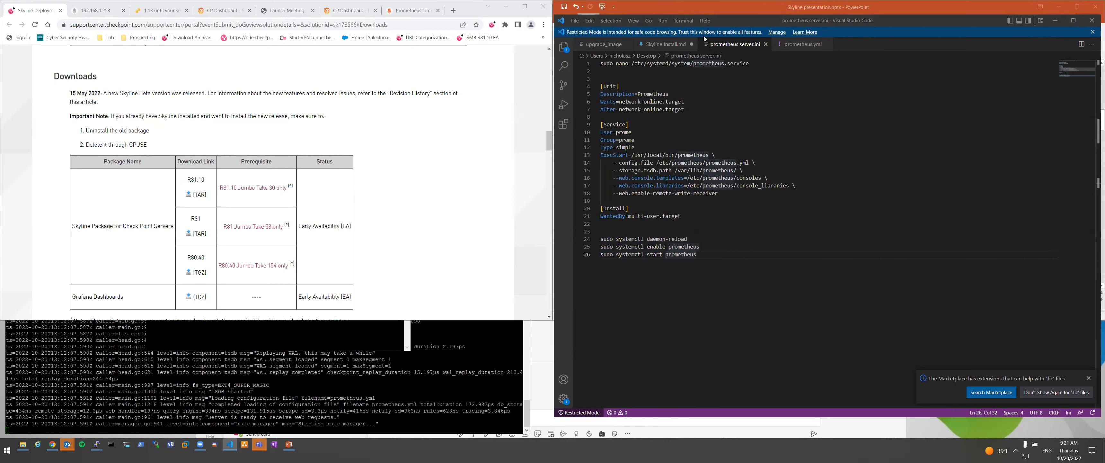
Glance at the Teams chat, then switch back to the prometheus server.ini file in VS Code.
{"action": "left_click", "coordinate": [693, 429]}
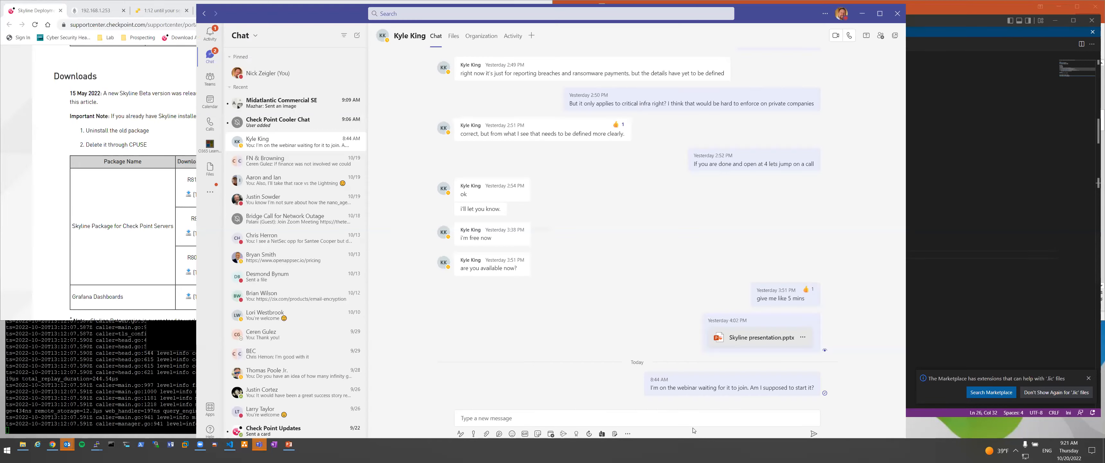
{"action": "key", "text": "alt+Tab"}
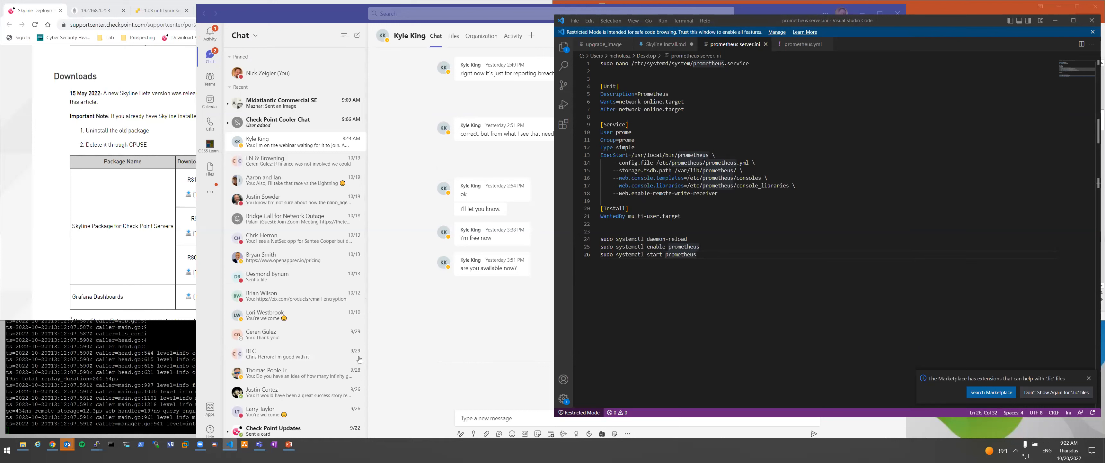
Bring the Skyline presentation forward, skim slides 2–6, then show slide 5's Collected Metrics table.
{"action": "left_click", "coordinate": [287, 444]}
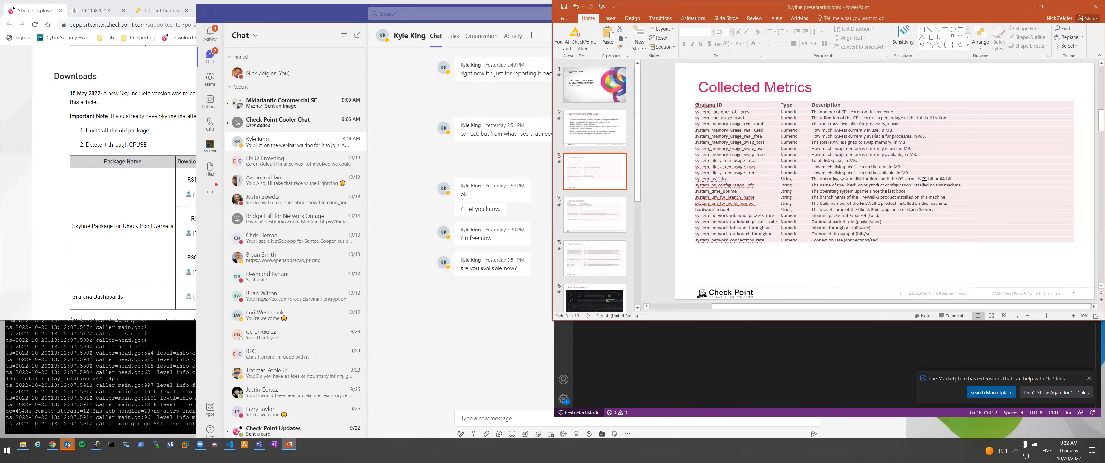
{"action": "scroll", "coordinate": [971, 166], "scroll_direction": "down", "scroll_amount": 3}
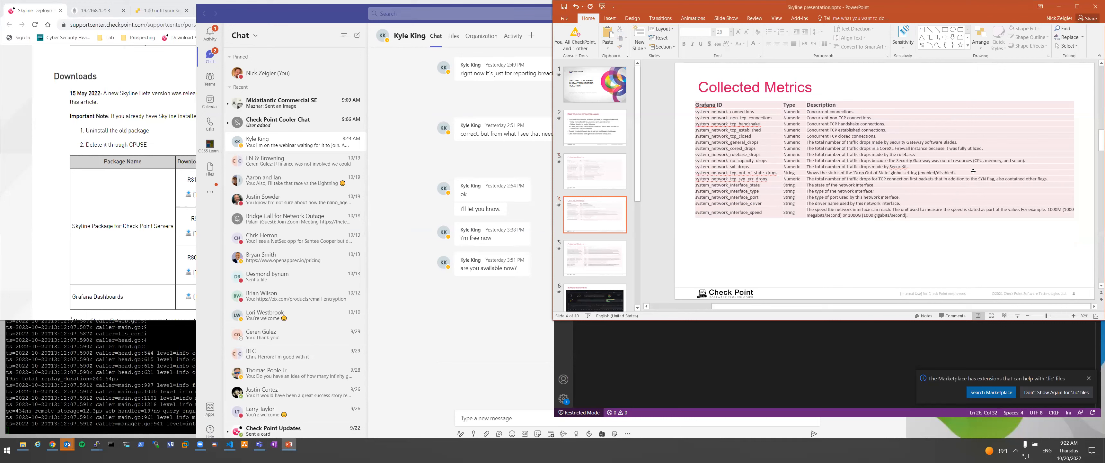
{"action": "scroll", "coordinate": [973, 181], "scroll_direction": "up", "scroll_amount": 1}
{"action": "scroll", "coordinate": [906, 217], "scroll_direction": "up", "scroll_amount": 1}
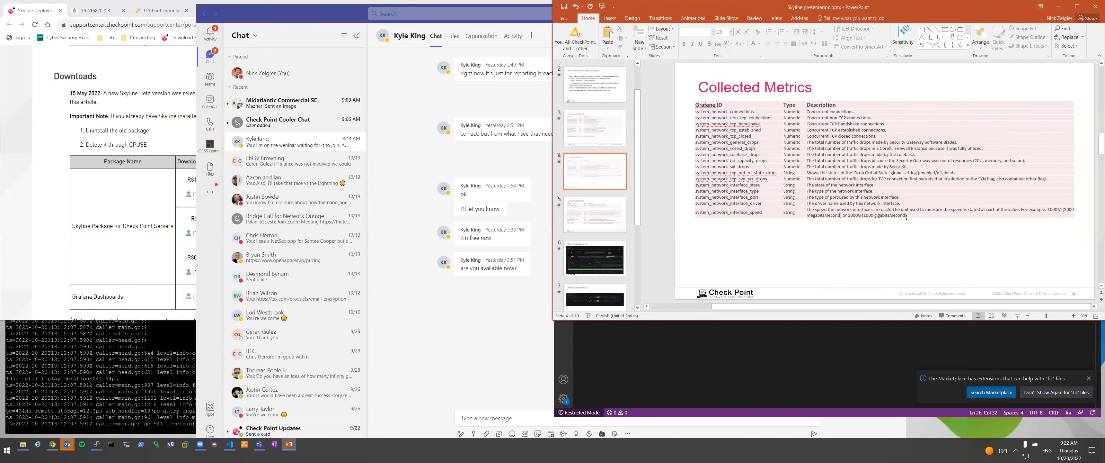
{"action": "scroll", "coordinate": [906, 216], "scroll_direction": "up", "scroll_amount": 1}
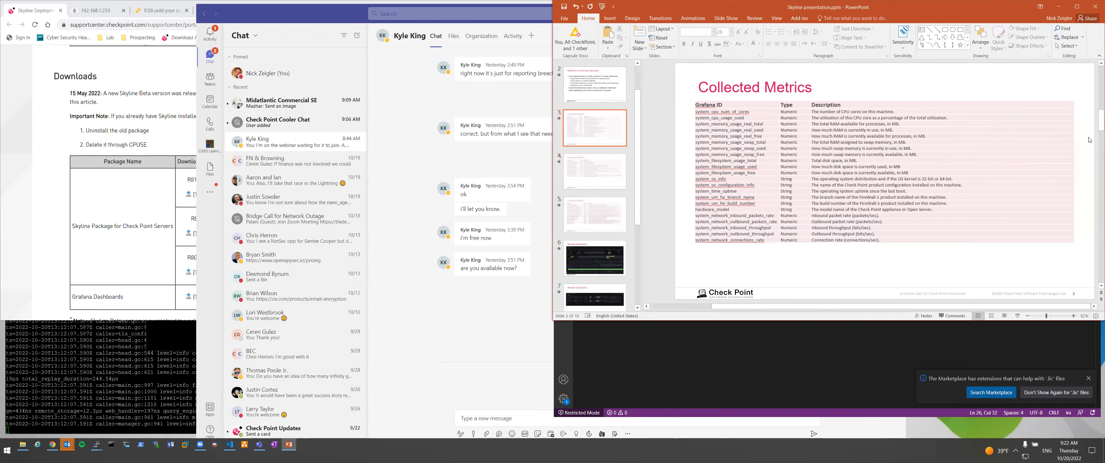
{"action": "scroll", "coordinate": [1014, 154], "scroll_direction": "up", "scroll_amount": 1}
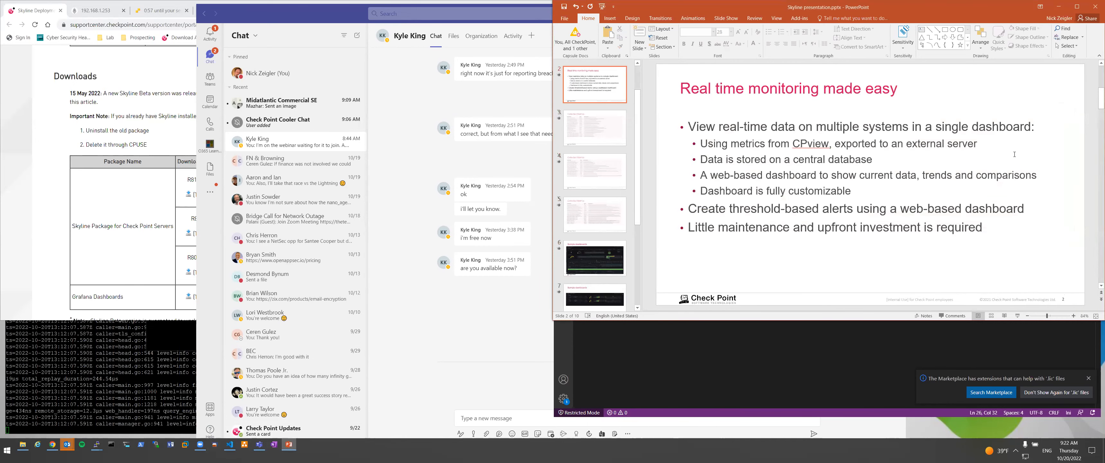
{"action": "scroll", "coordinate": [648, 136], "scroll_direction": "down", "scroll_amount": 1}
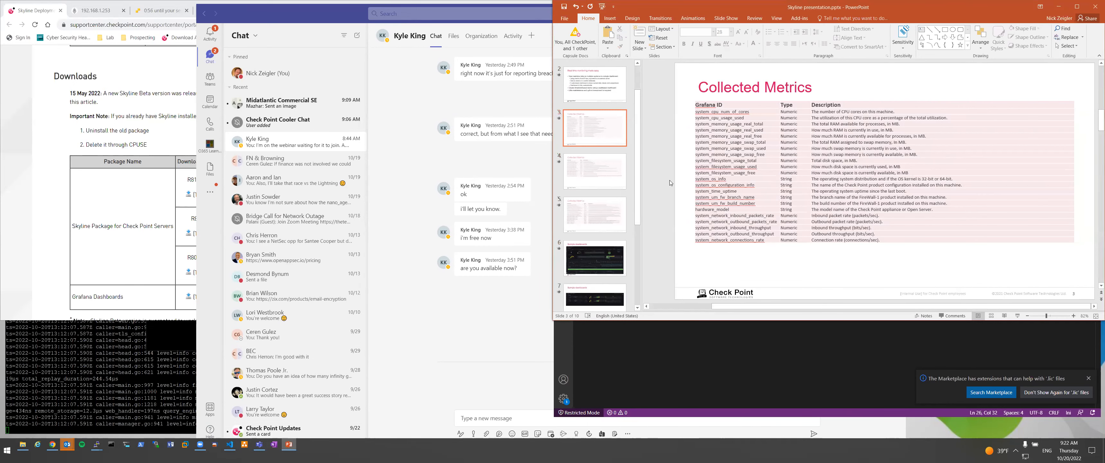
{"action": "left_click", "coordinate": [613, 171]}
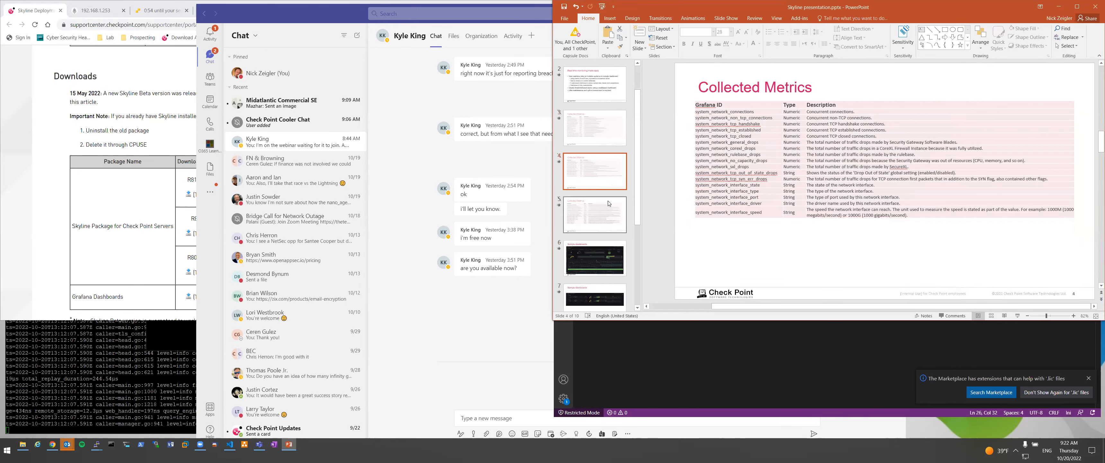
{"action": "left_click", "coordinate": [604, 216]}
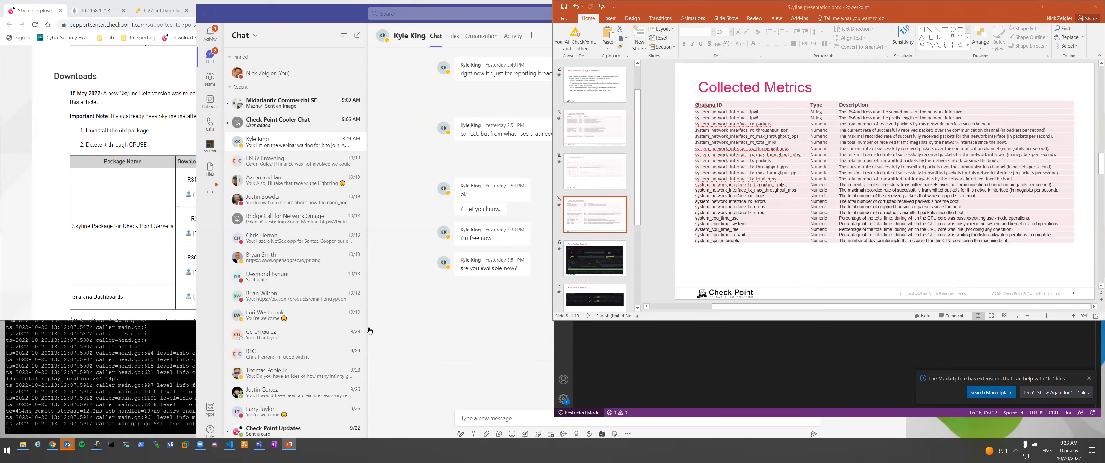
In Grafana, open CP Dashboard - Single Machine from the Skyline dashboard links.
{"action": "left_click", "coordinate": [159, 10]}
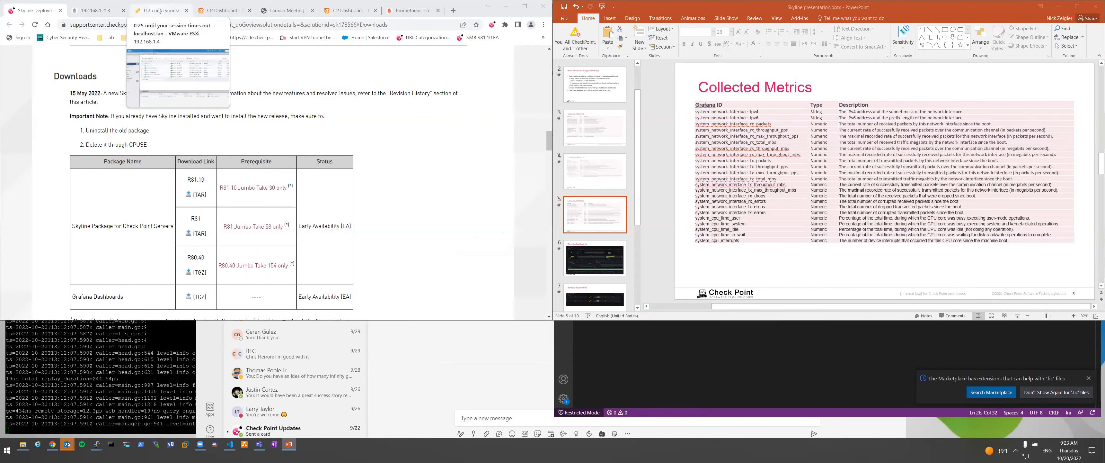
{"action": "left_click", "coordinate": [338, 13]}
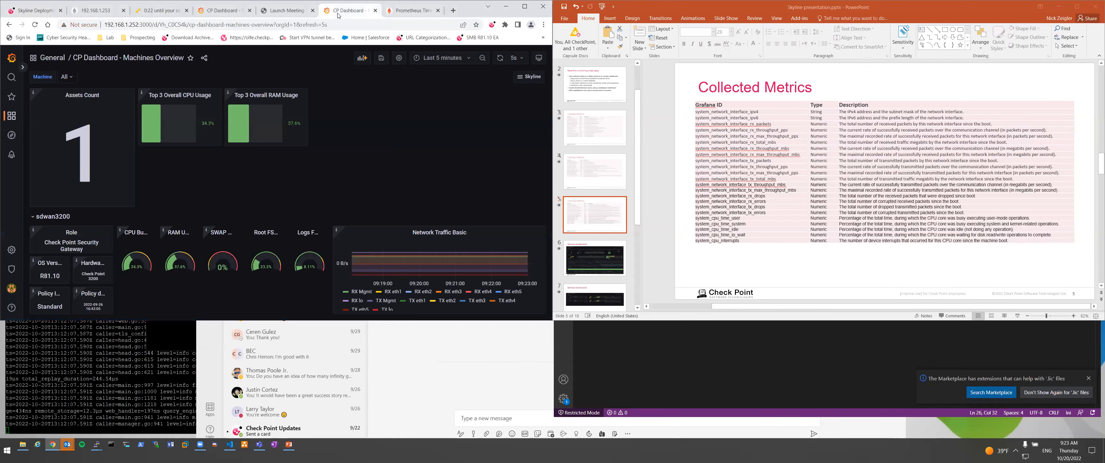
{"action": "left_click", "coordinate": [528, 77]}
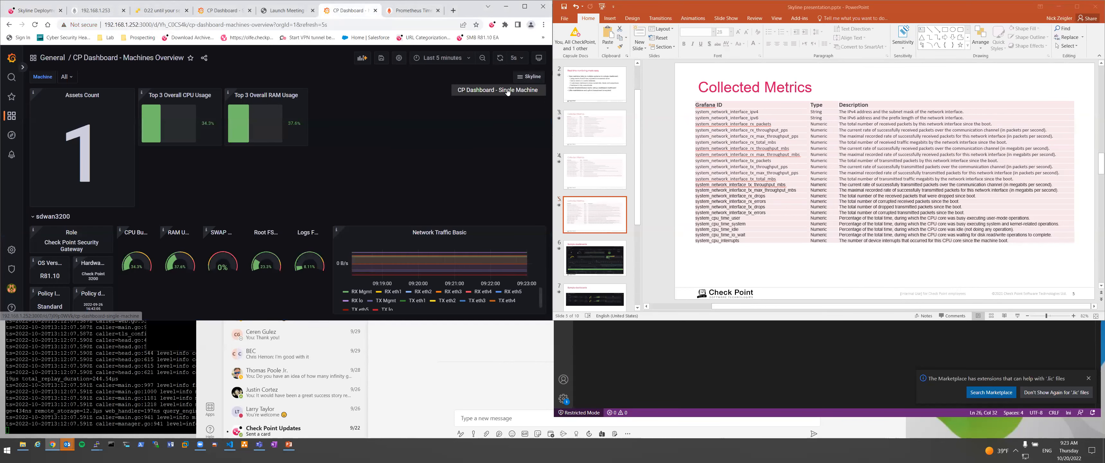
{"action": "left_click", "coordinate": [515, 89]}
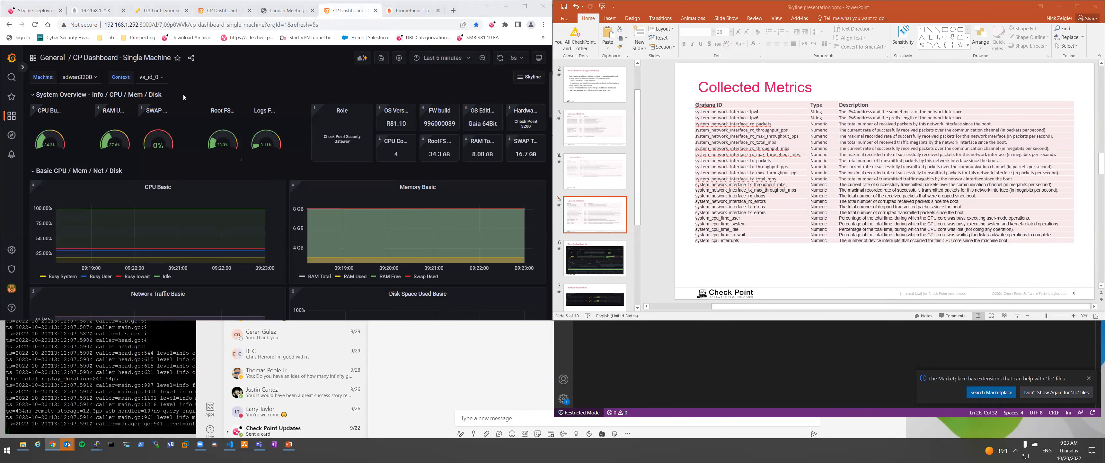
Review sdwan3200's CPU, memory, network and disk panels, then return to the PowerPoint slide.
{"action": "scroll", "coordinate": [305, 137], "scroll_direction": "down", "scroll_amount": 2}
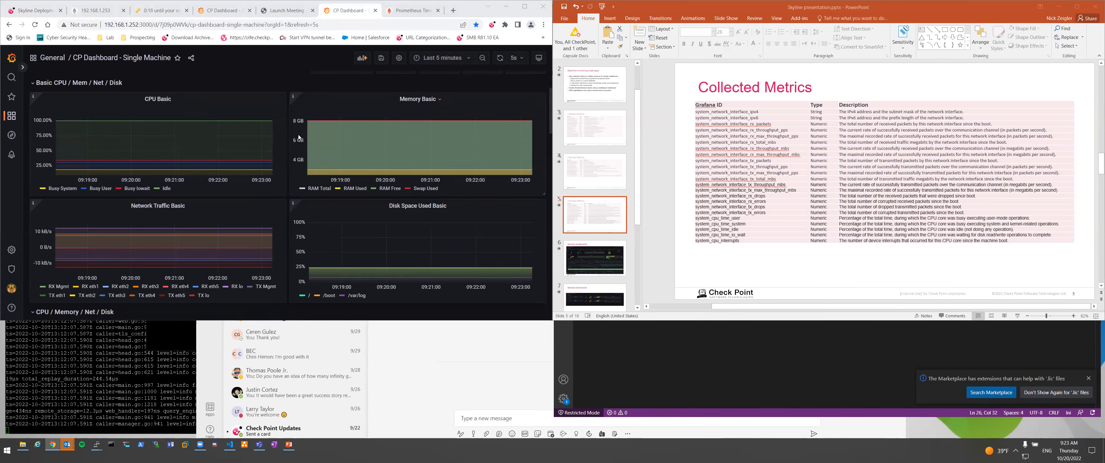
{"action": "scroll", "coordinate": [299, 138], "scroll_direction": "down", "scroll_amount": 2}
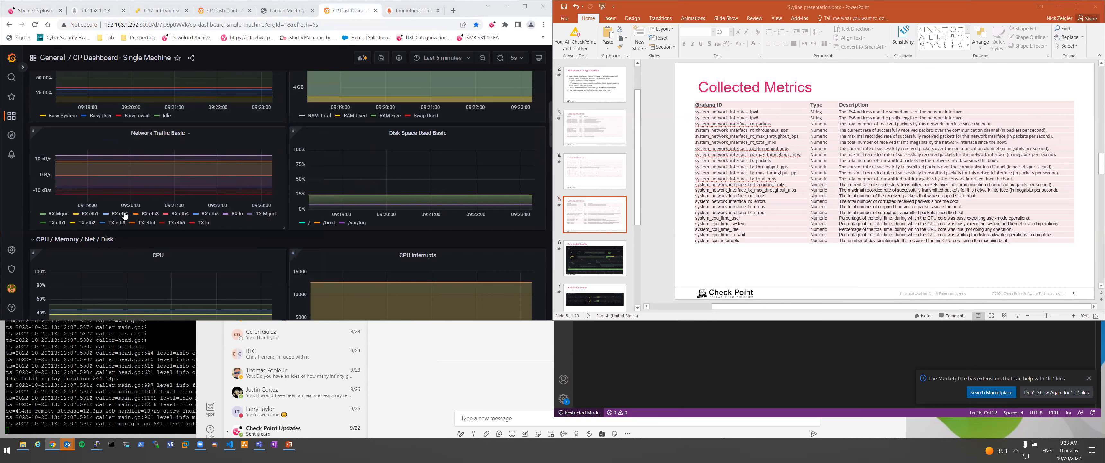
{"action": "scroll", "coordinate": [303, 212], "scroll_direction": "down", "scroll_amount": 3}
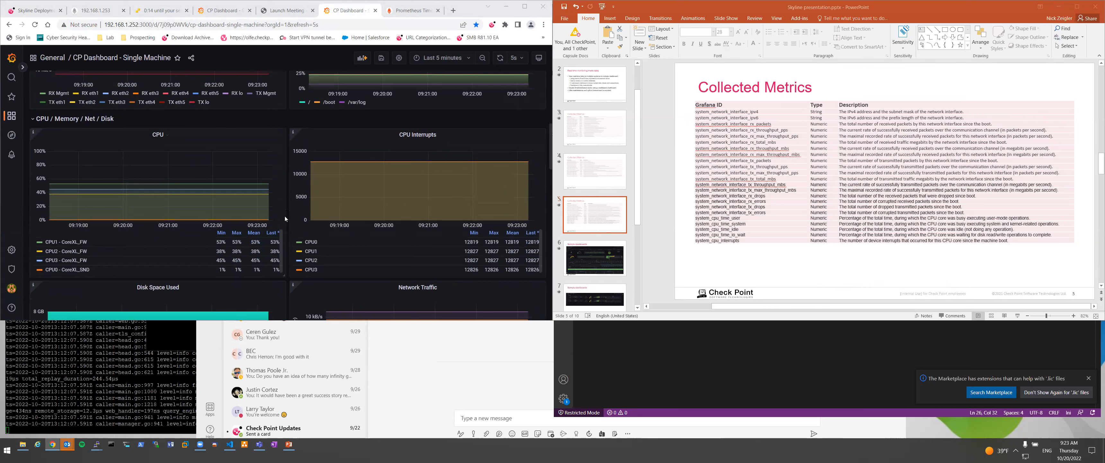
{"action": "scroll", "coordinate": [290, 215], "scroll_direction": "down", "scroll_amount": 3}
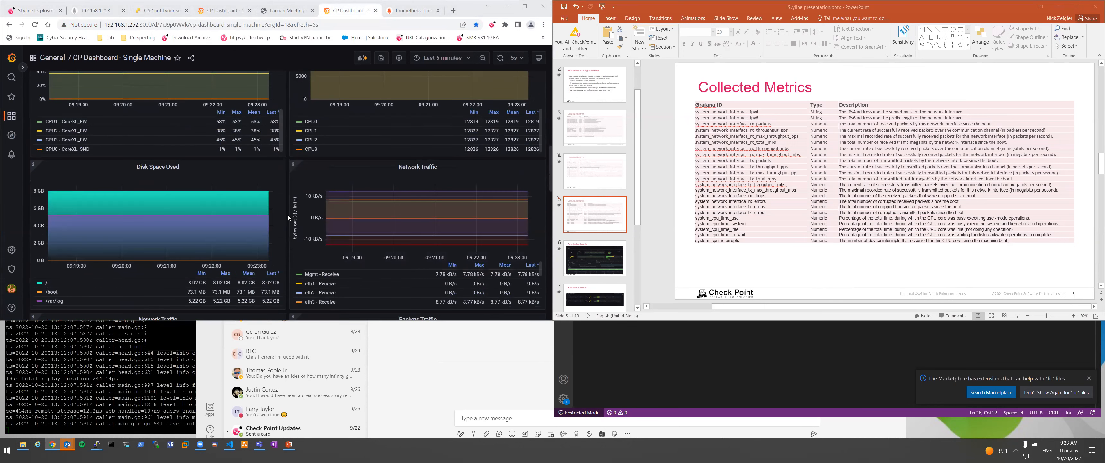
{"action": "scroll", "coordinate": [287, 215], "scroll_direction": "down", "scroll_amount": 2}
{"action": "scroll", "coordinate": [288, 215], "scroll_direction": "up", "scroll_amount": 7}
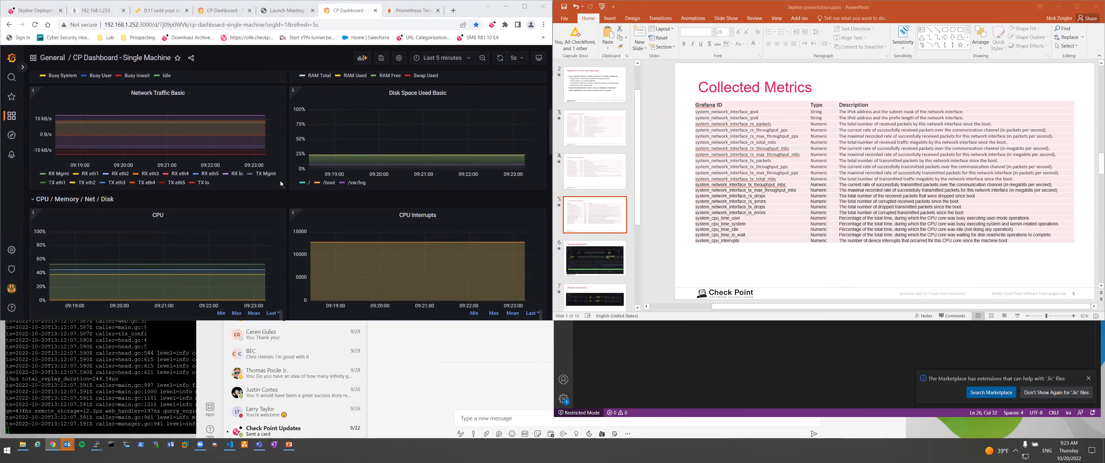
{"action": "scroll", "coordinate": [194, 172], "scroll_direction": "up", "scroll_amount": 1}
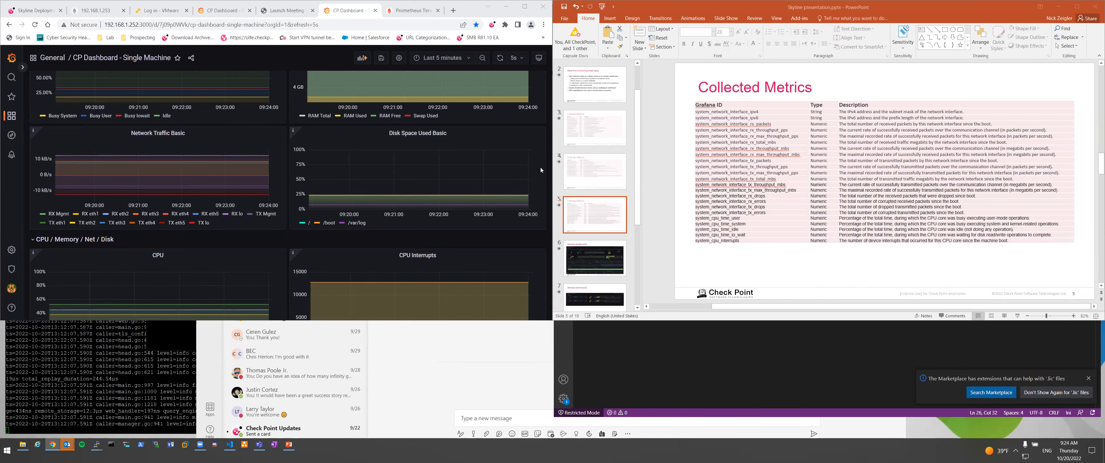
{"action": "scroll", "coordinate": [504, 217], "scroll_direction": "up", "scroll_amount": 2}
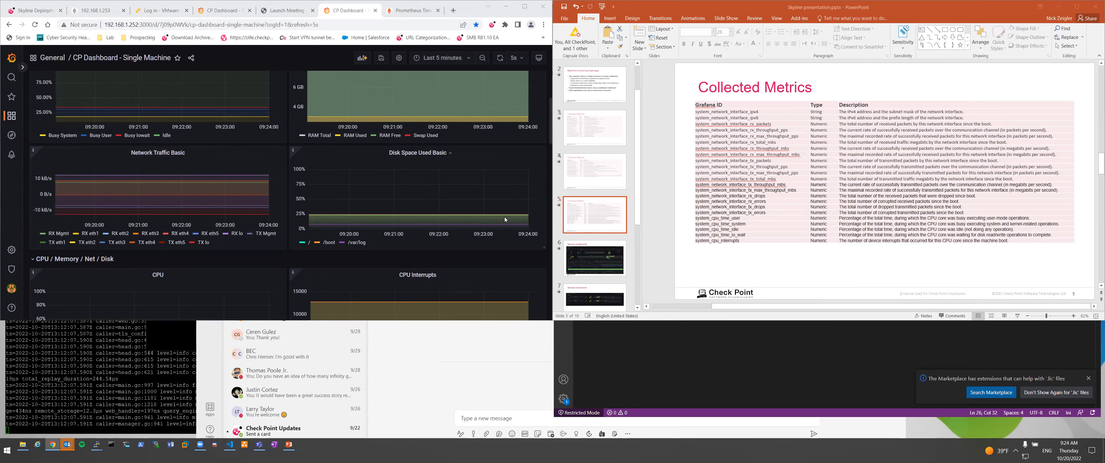
{"action": "scroll", "coordinate": [504, 216], "scroll_direction": "up", "scroll_amount": 2}
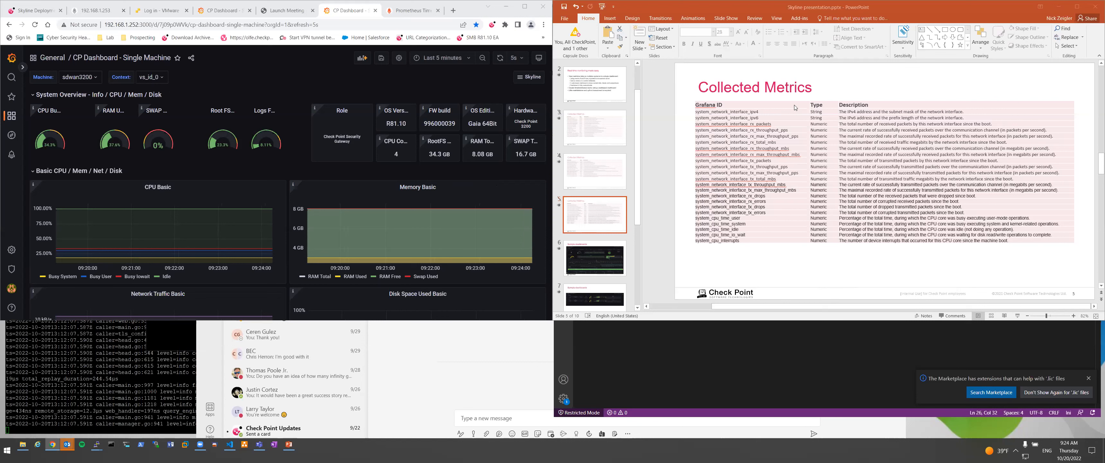
{"action": "left_click", "coordinate": [657, 92]}
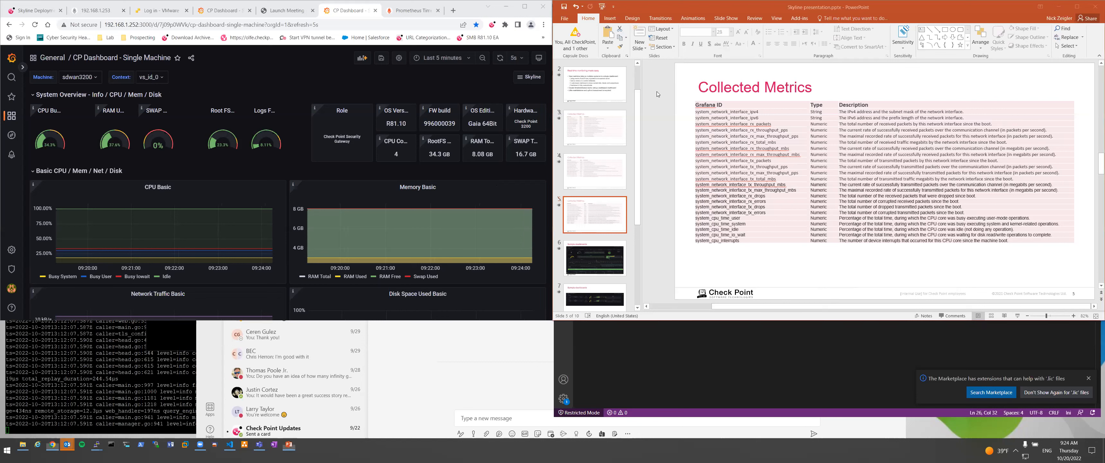